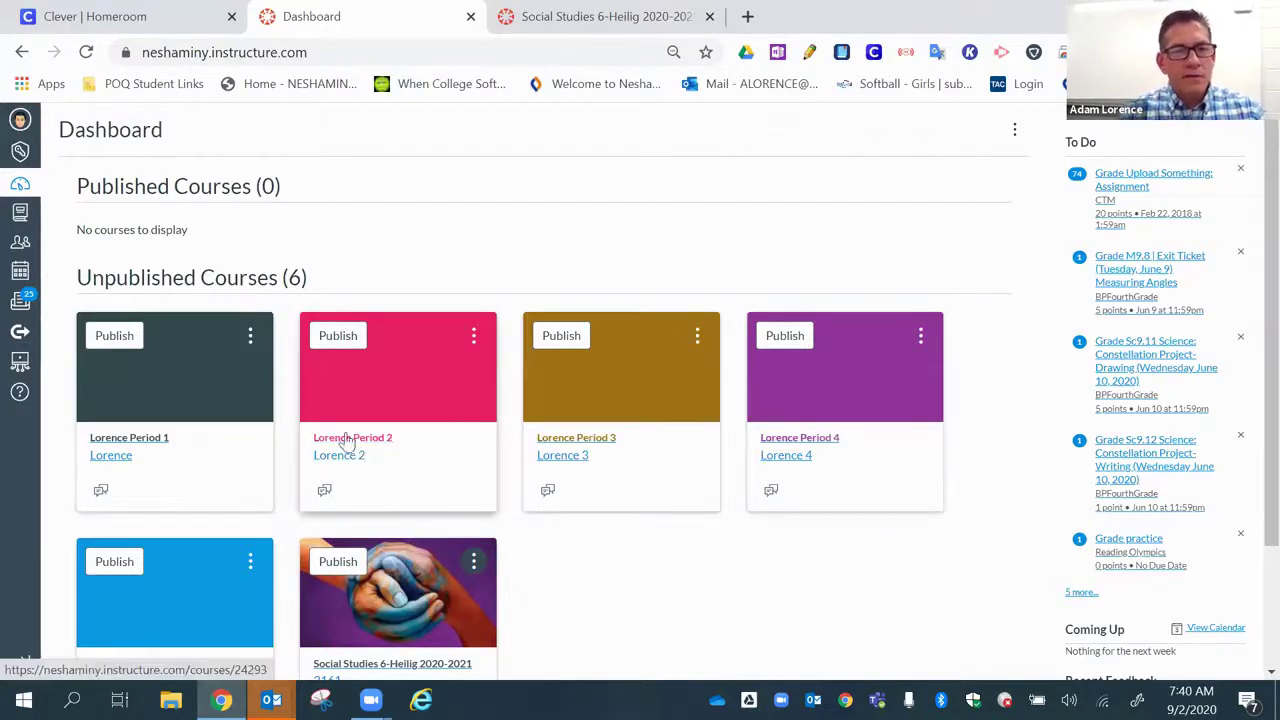
- Drag the Lorence Period 2–5 course cards around the dashboard to show reordering
drag(354, 347, 320, 357)
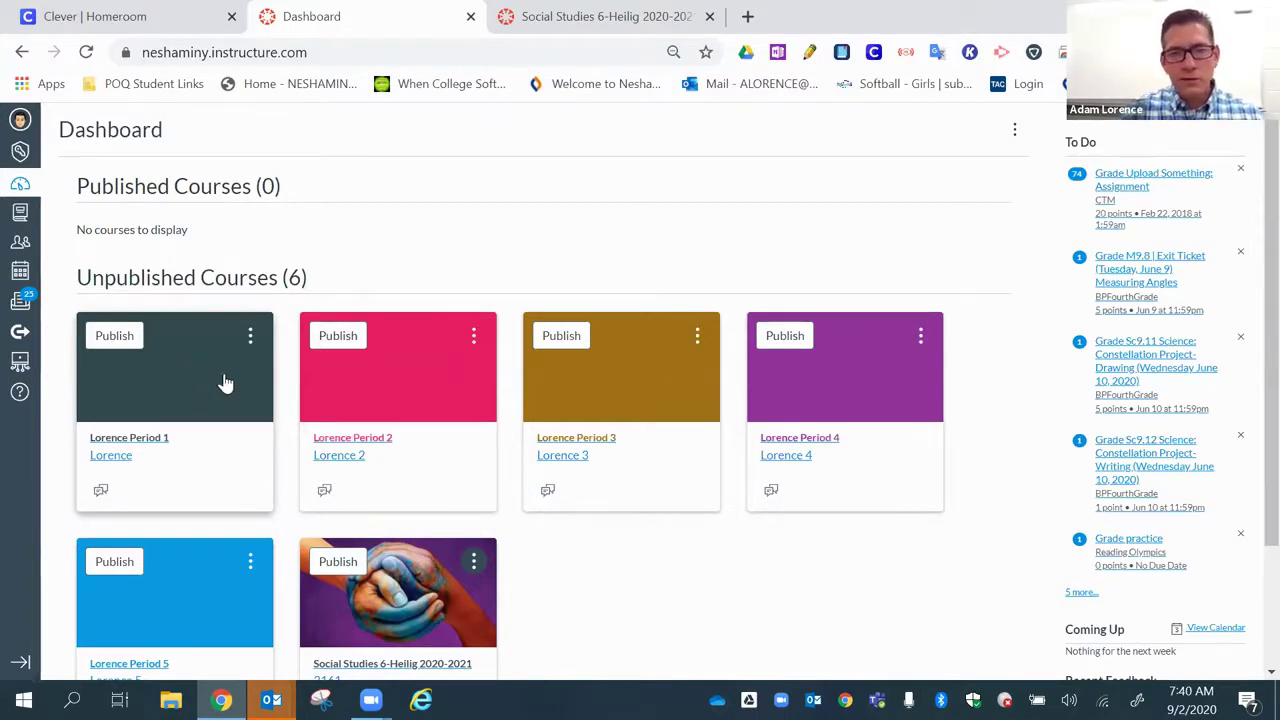
drag(403, 400, 370, 345)
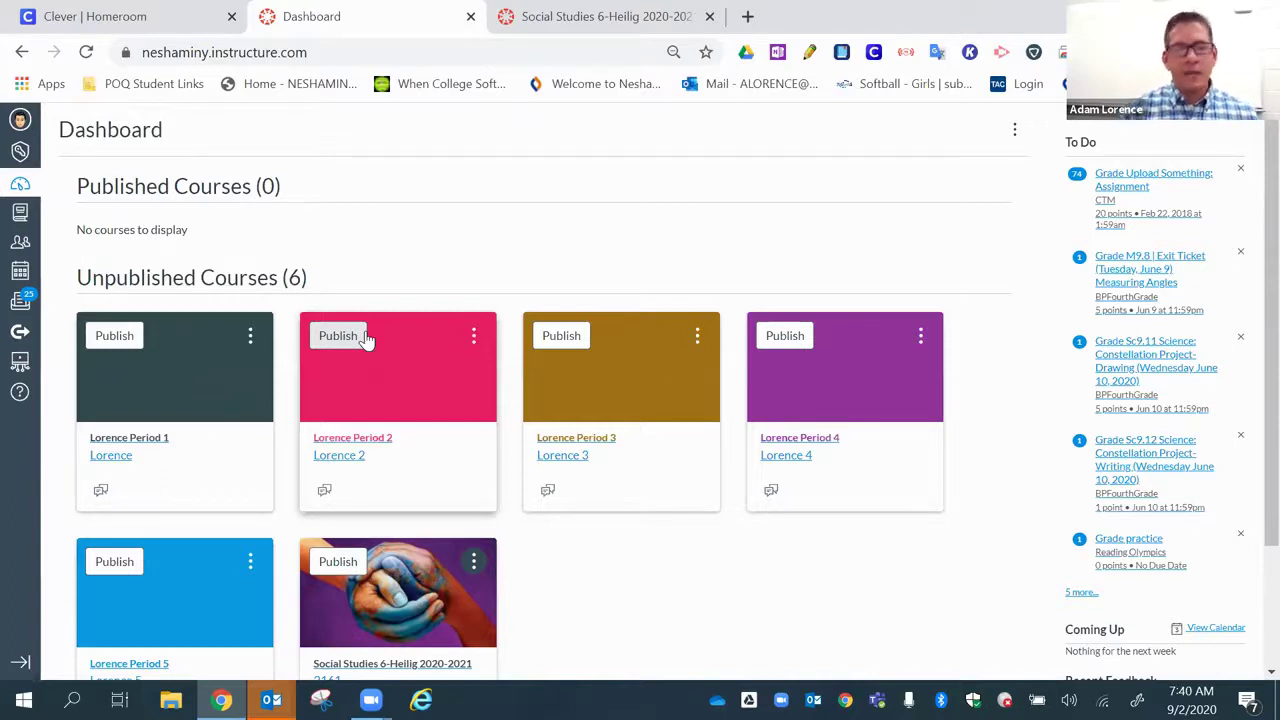
drag(376, 400, 395, 322)
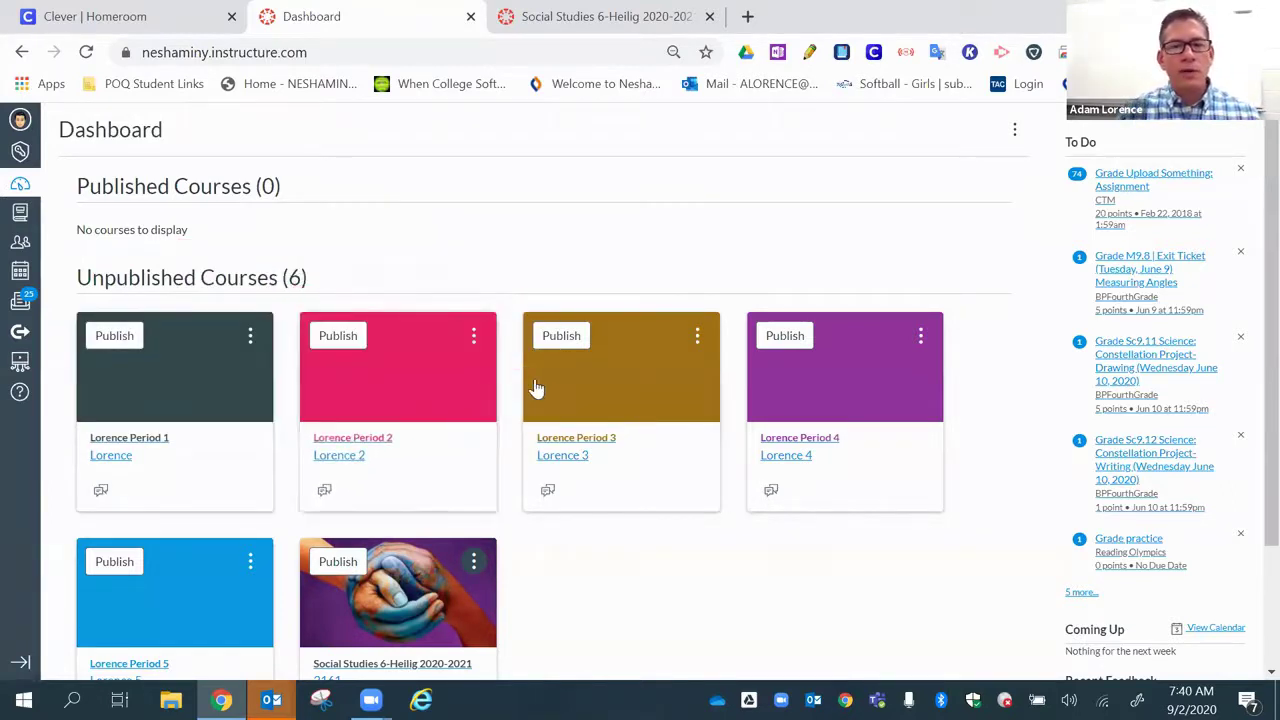
mouse_move(592, 356)
mouse_down()
mouse_move(343, 332)
mouse_move(509, 357)
mouse_move(480, 363)
mouse_move(607, 342)
mouse_up()
drag(775, 384, 835, 338)
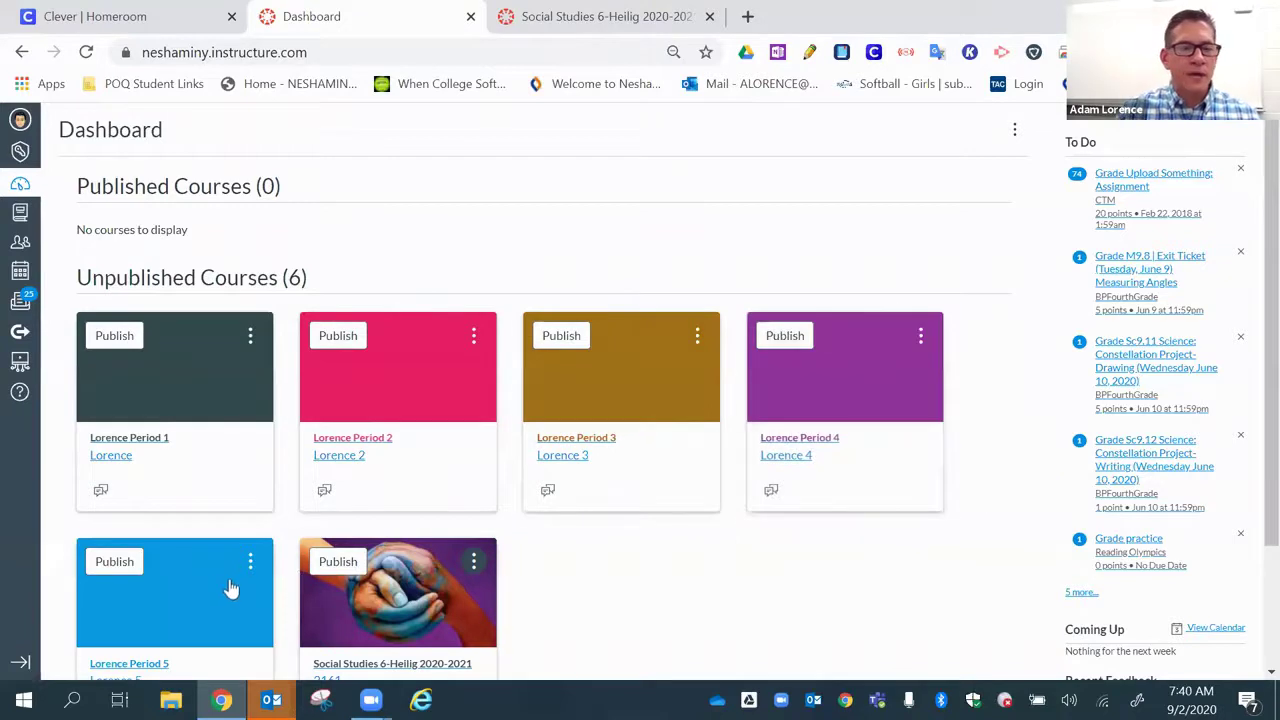
drag(260, 343, 160, 558)
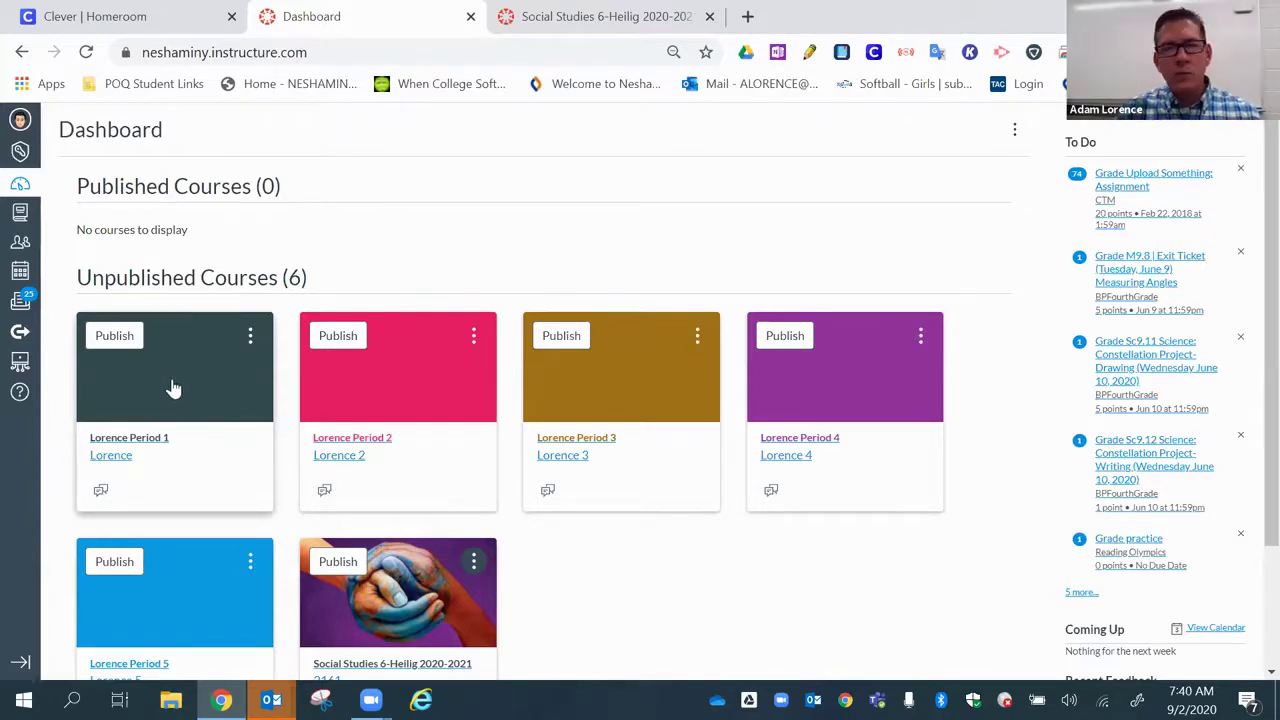
- Open Lorence Period 1, note course ID 24292 in the address, and go to Settings
click(173, 388)
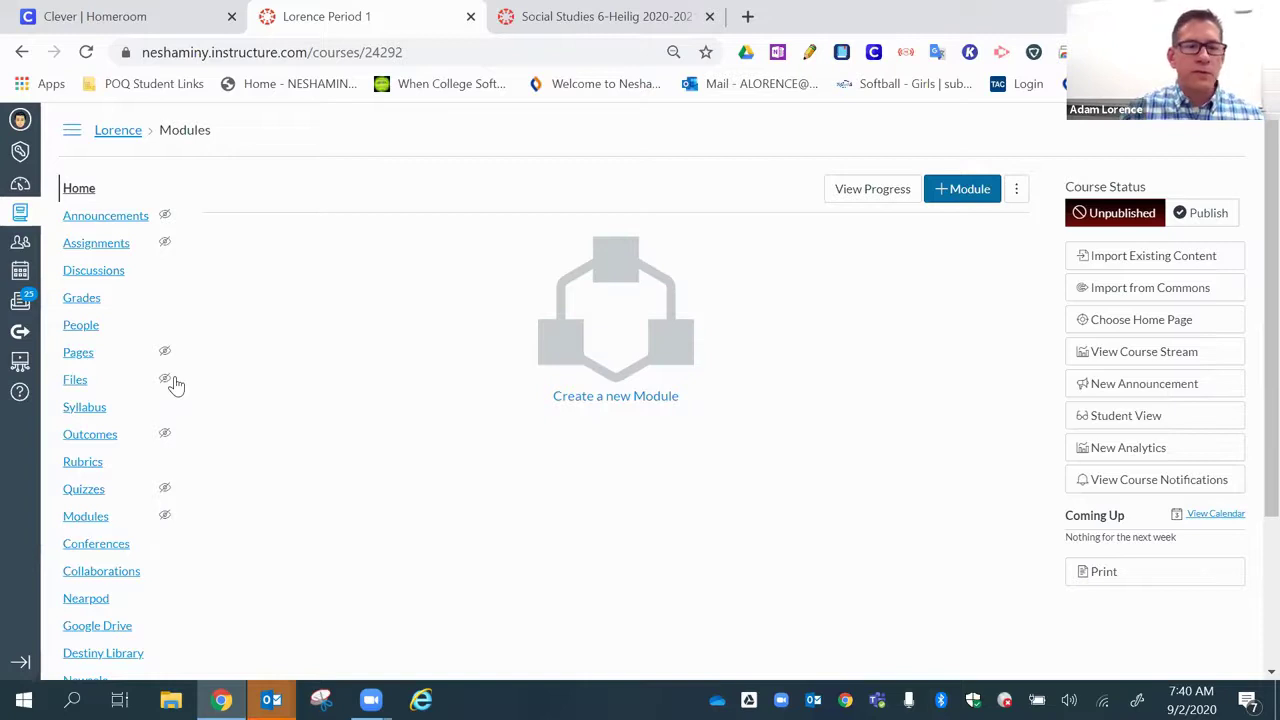
scroll(186, 394, down, 2)
scroll(203, 409, up, 2)
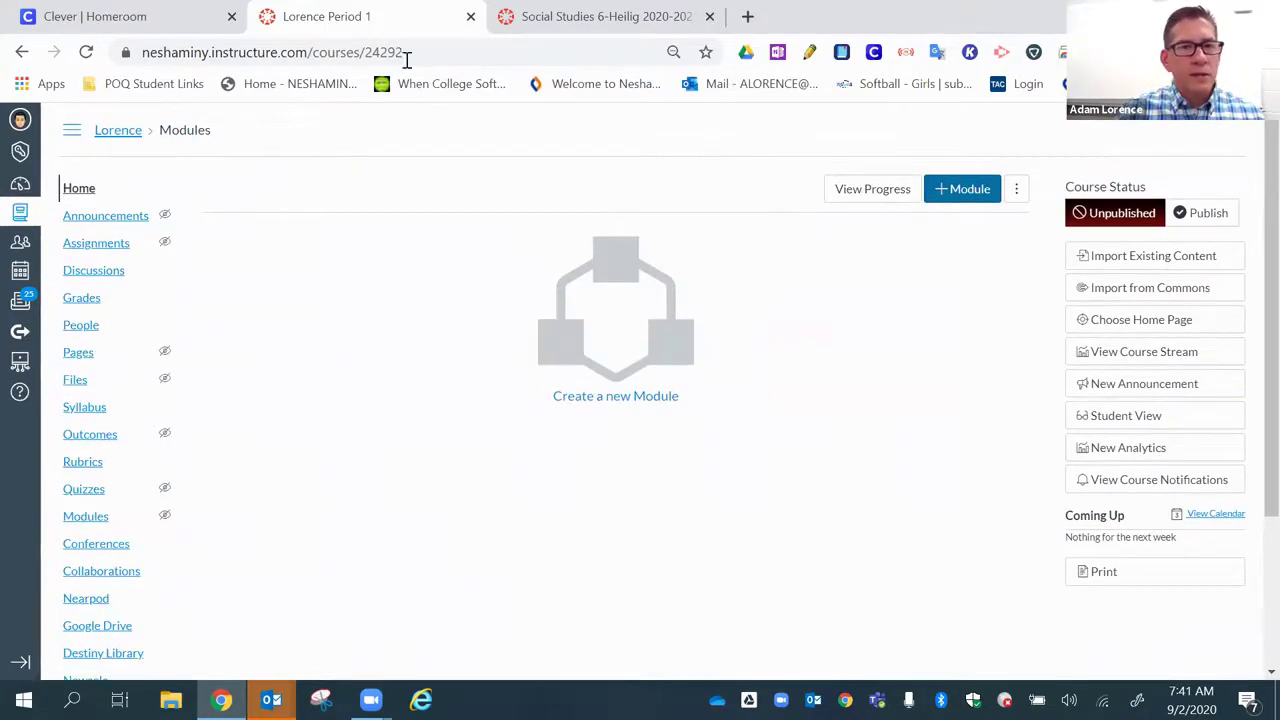
drag(410, 52, 368, 60)
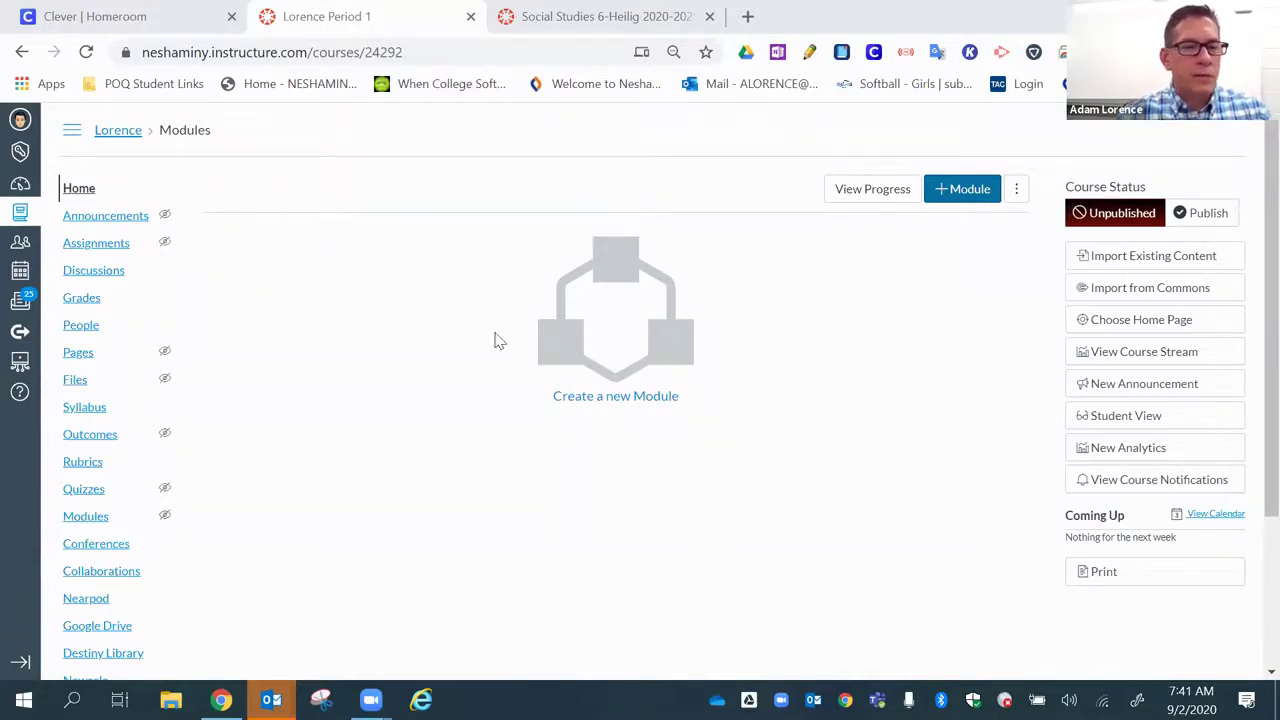
scroll(330, 437, down, 2)
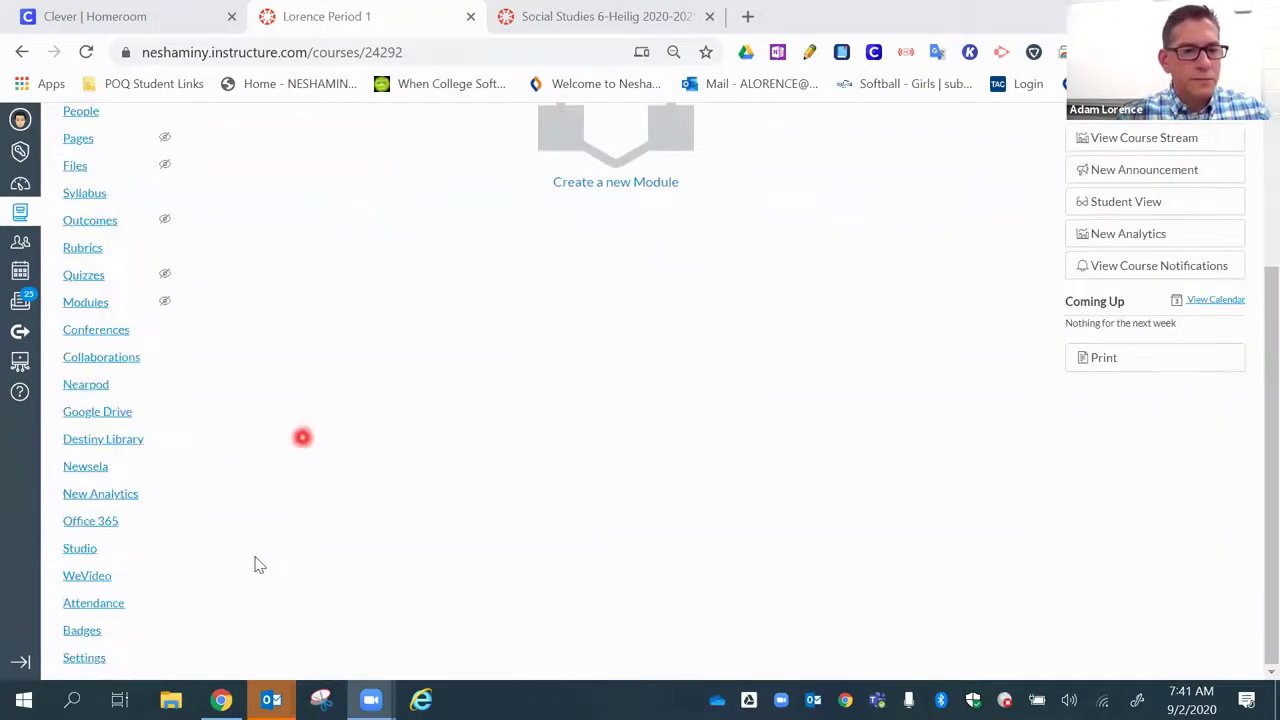
click(83, 658)
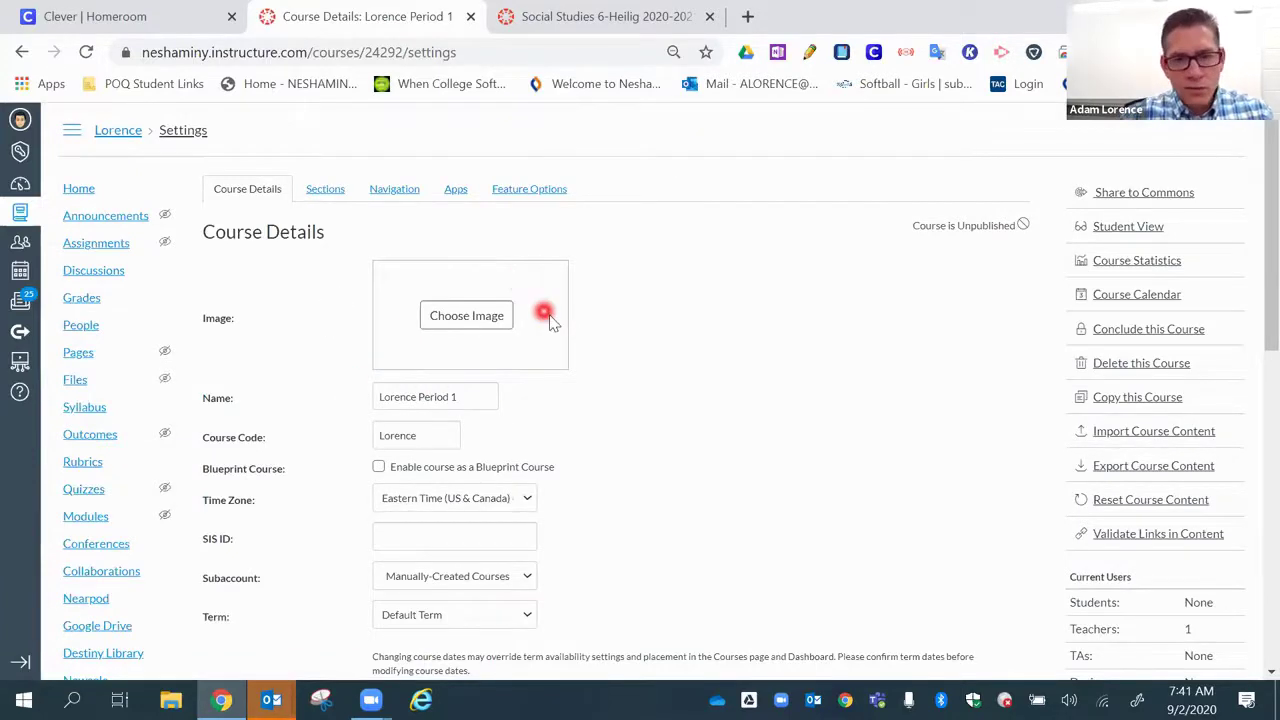
- Append '2021' to the course name, making it Lorence Period 1 2021
scroll(529, 363, down, 5)
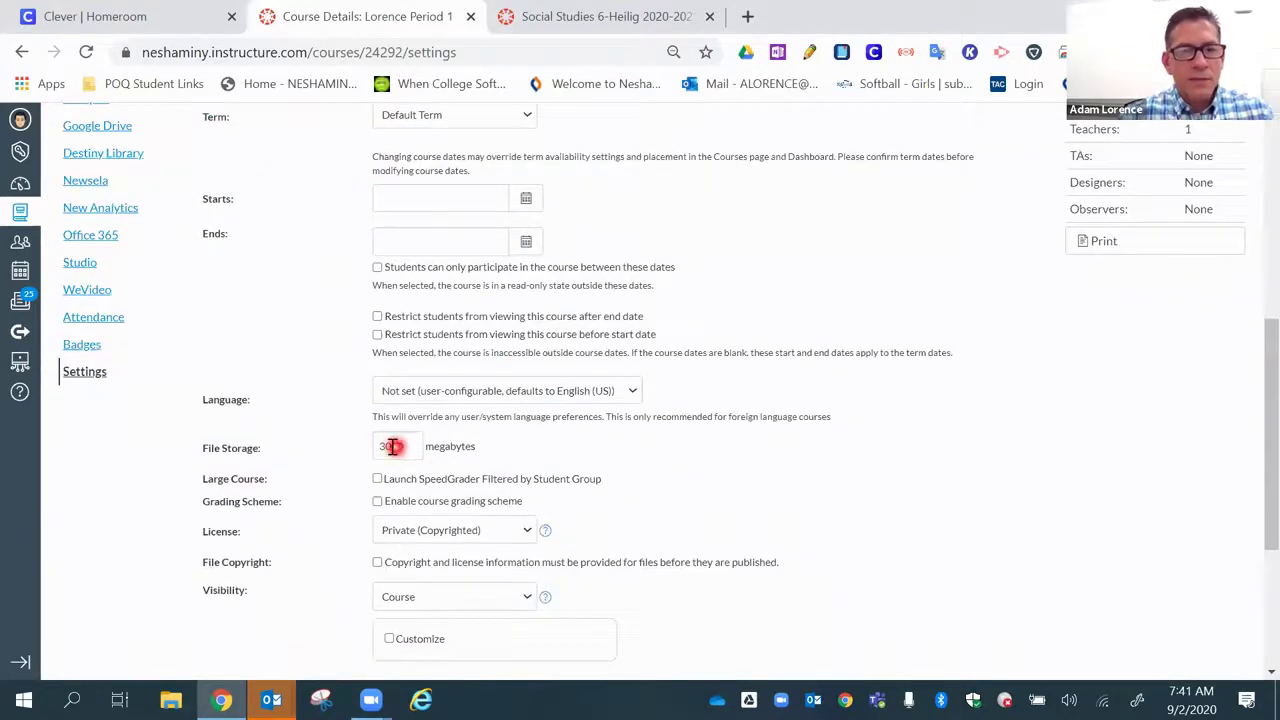
scroll(395, 450, up, 5)
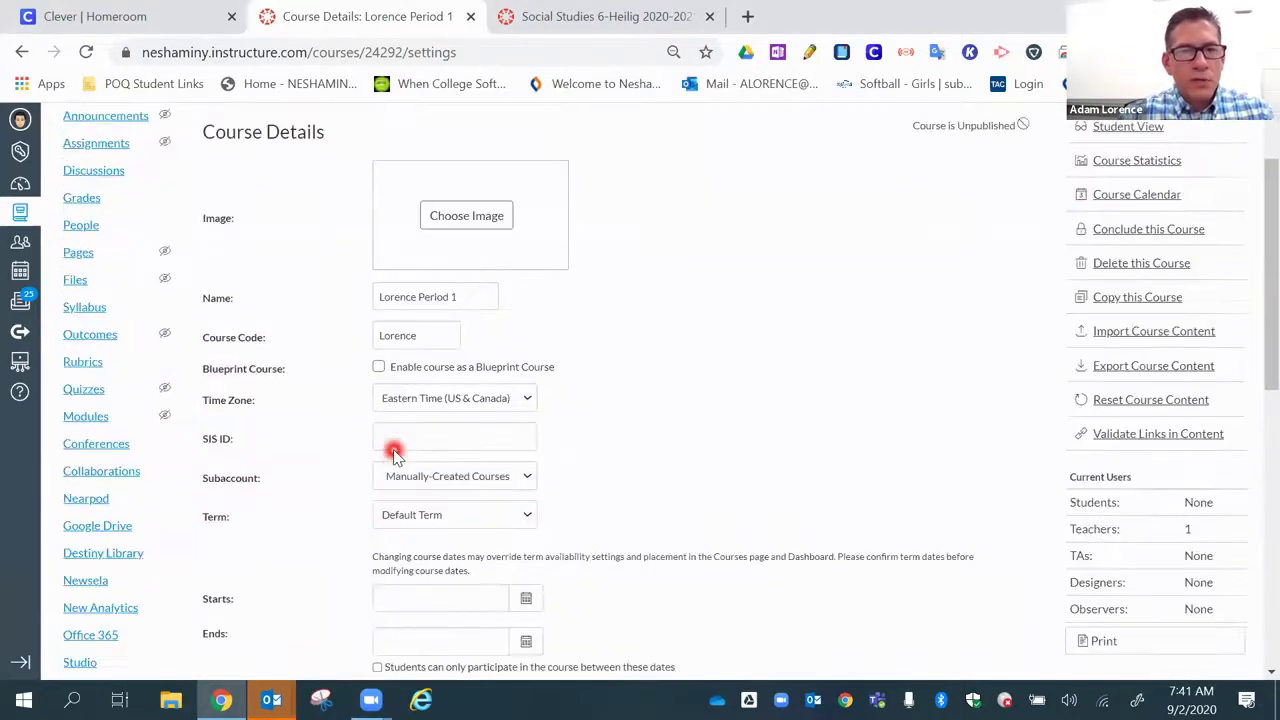
click(476, 297)
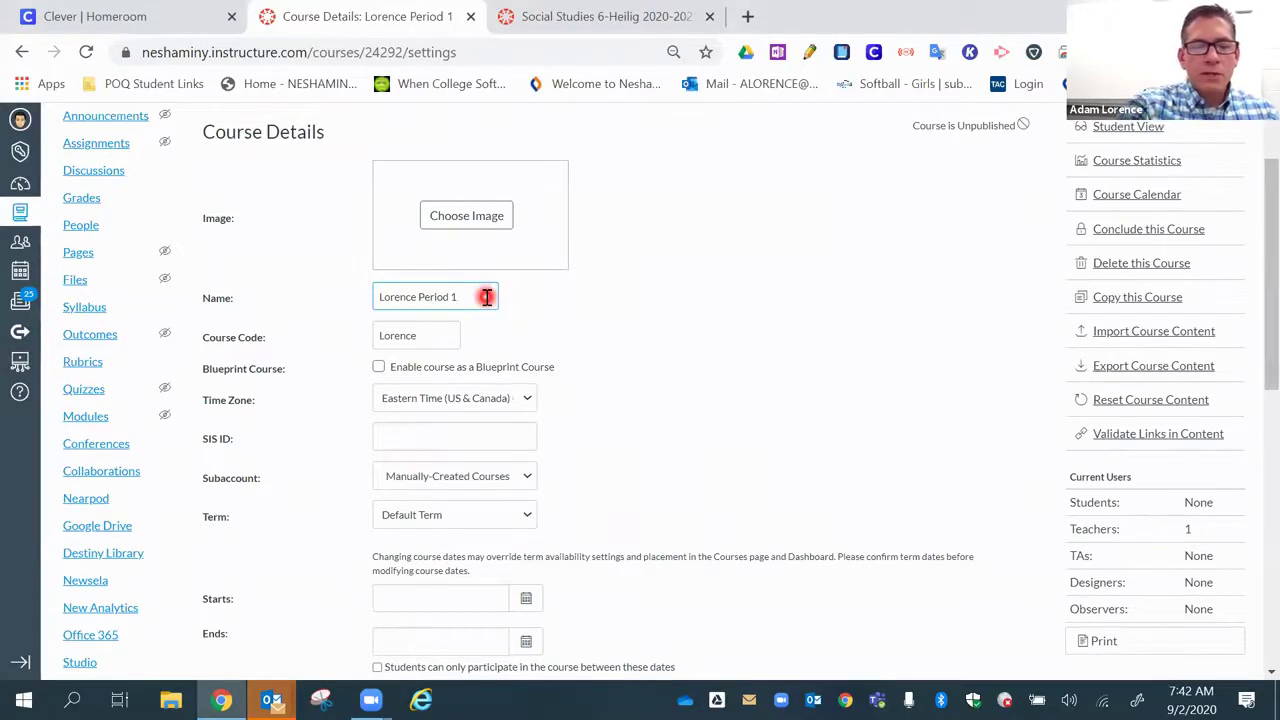
text(2021)
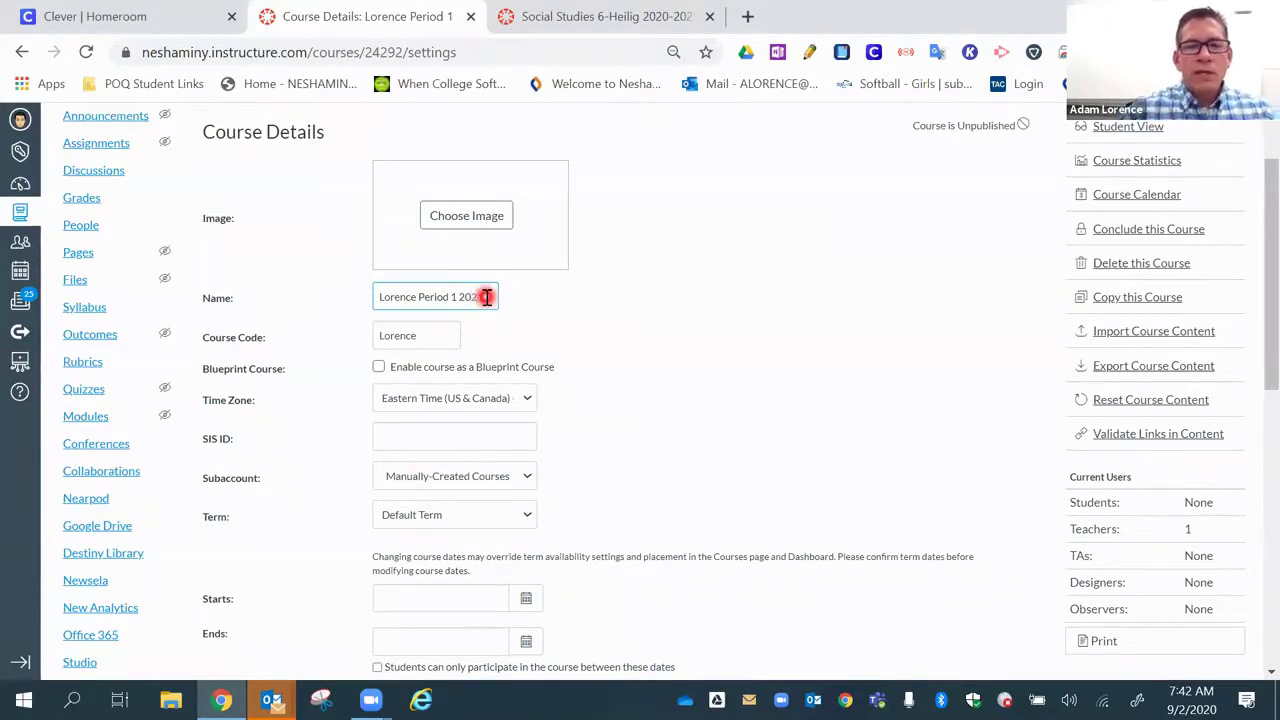
click(522, 290)
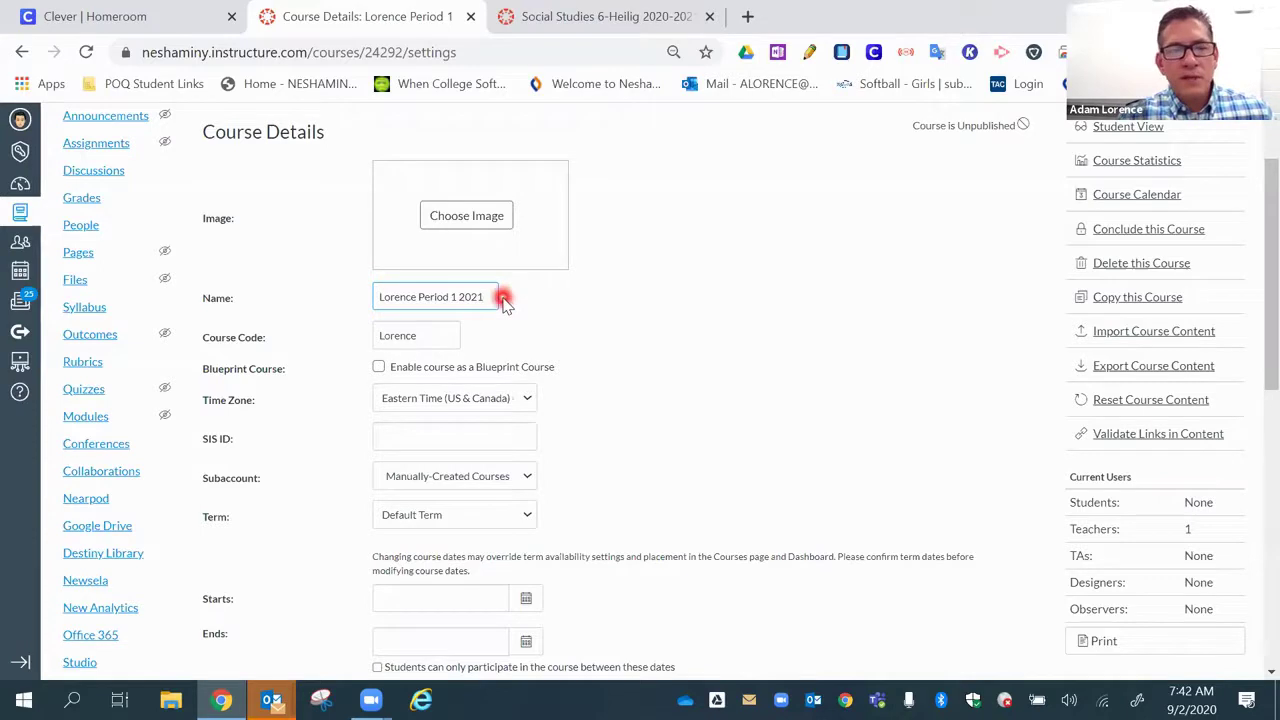
- Save the updated course details and return to the Dashboard
scroll(558, 360, down, 1)
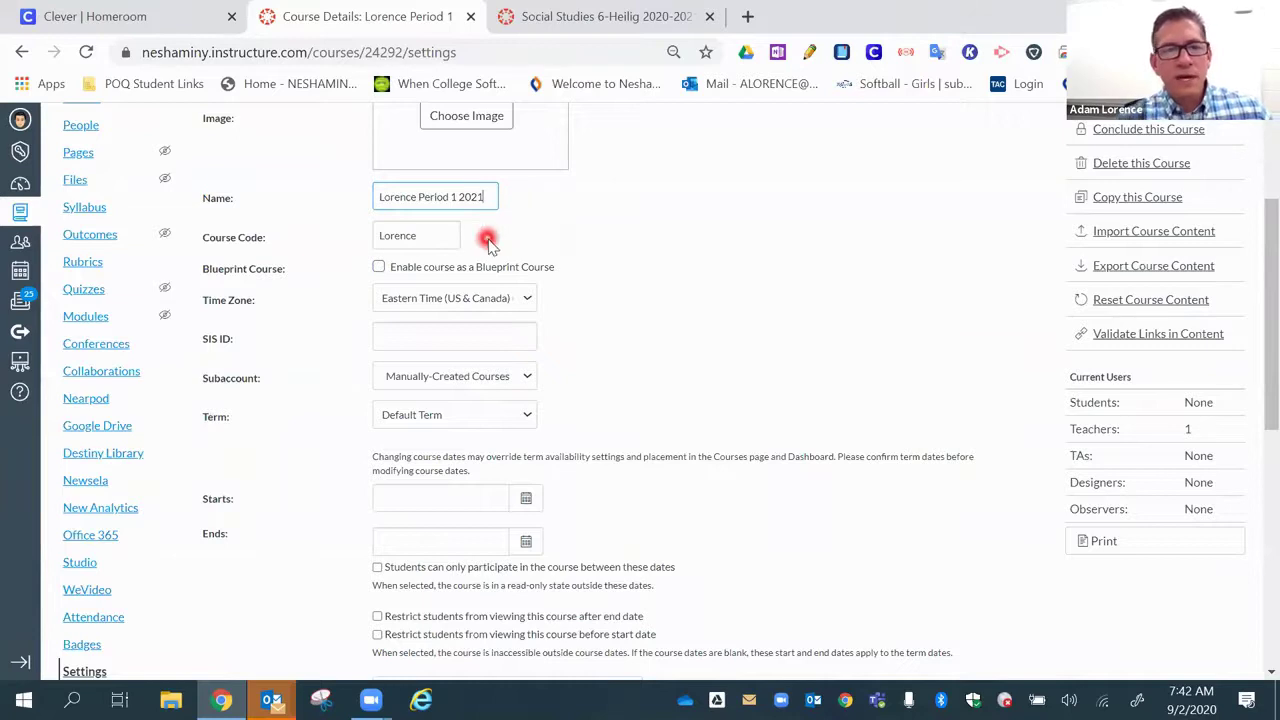
scroll(535, 265, down, 1)
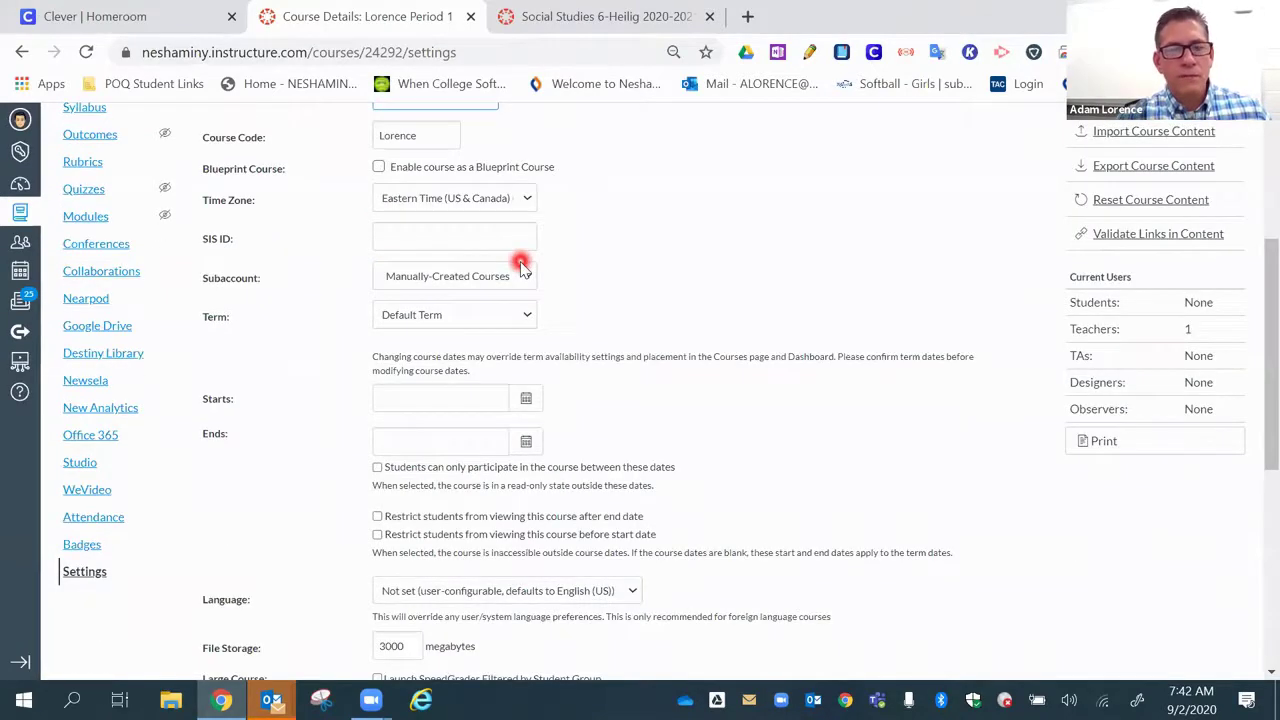
scroll(535, 270, down, 5)
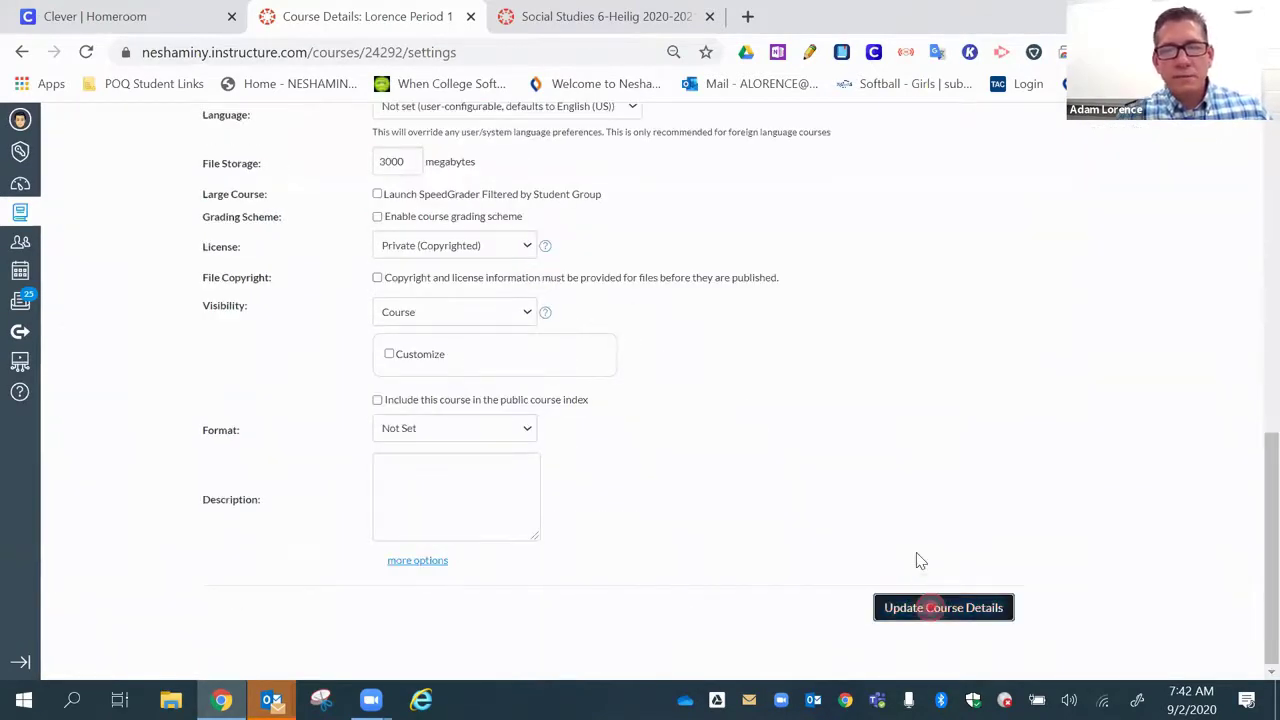
click(930, 607)
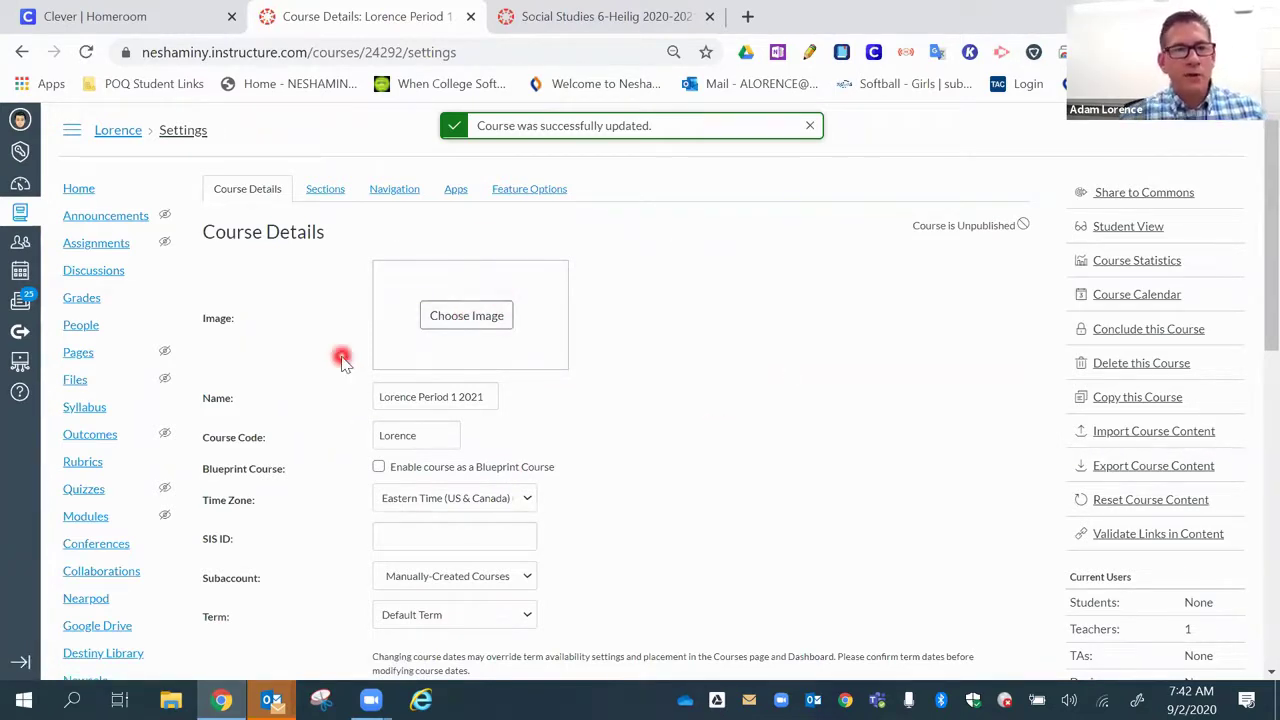
click(37, 189)
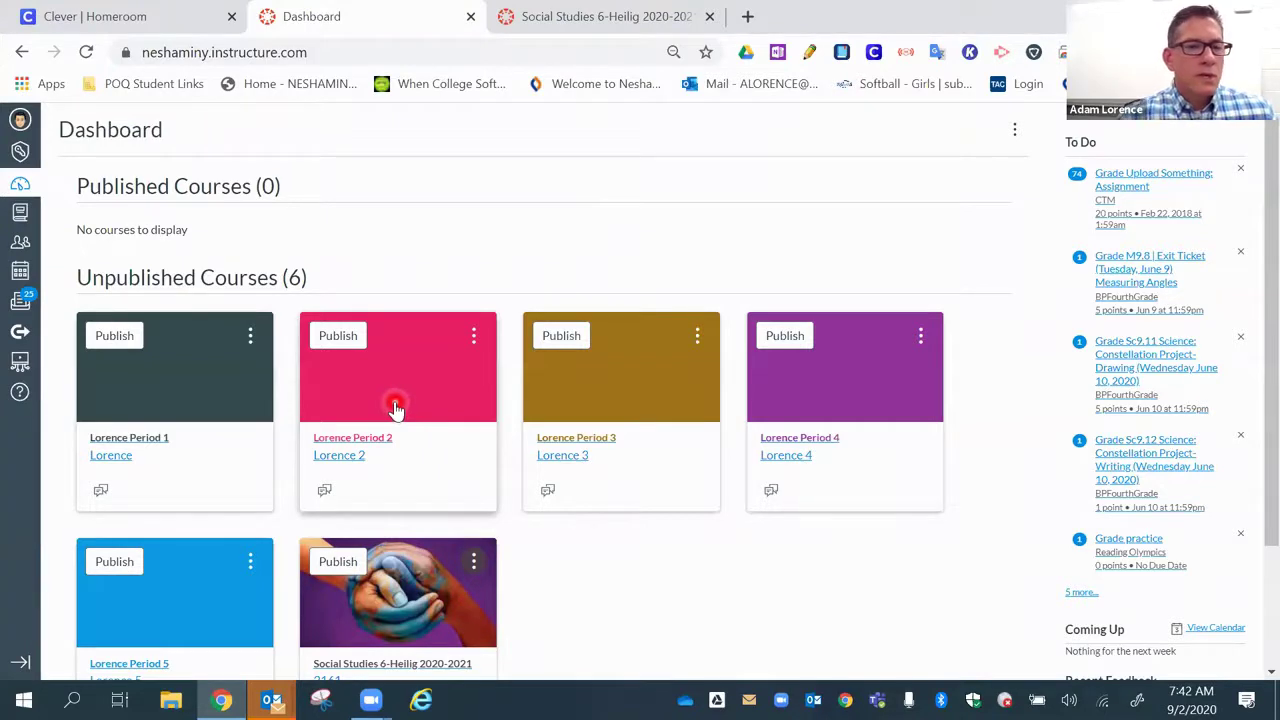
- Open the Lorence Period 2 course's Settings page
click(395, 407)
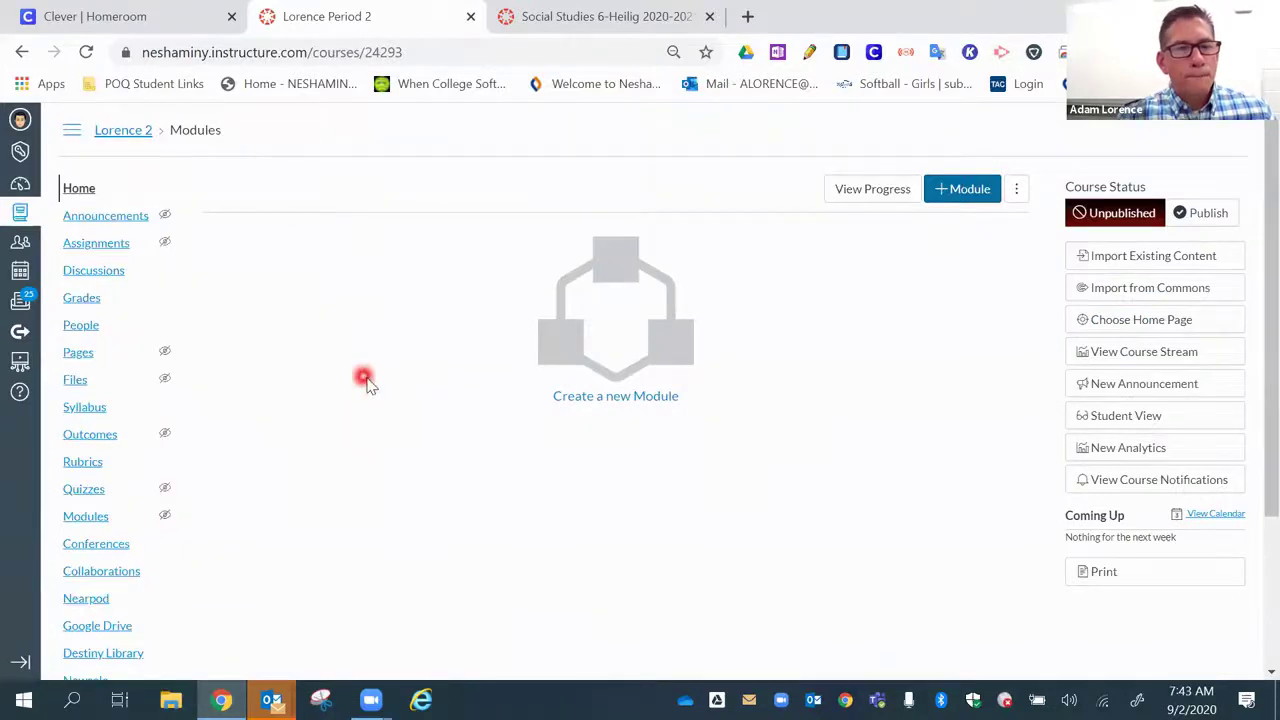
scroll(383, 386, down, 1)
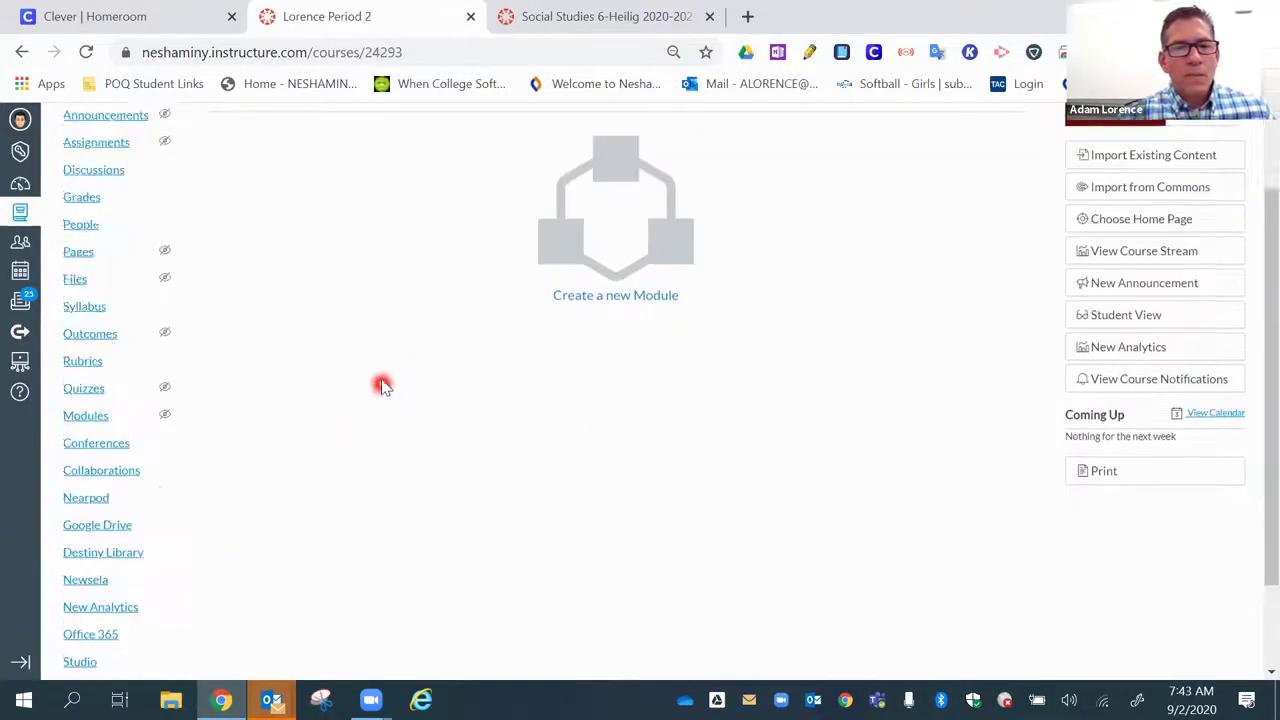
scroll(383, 386, down, 1)
click(82, 660)
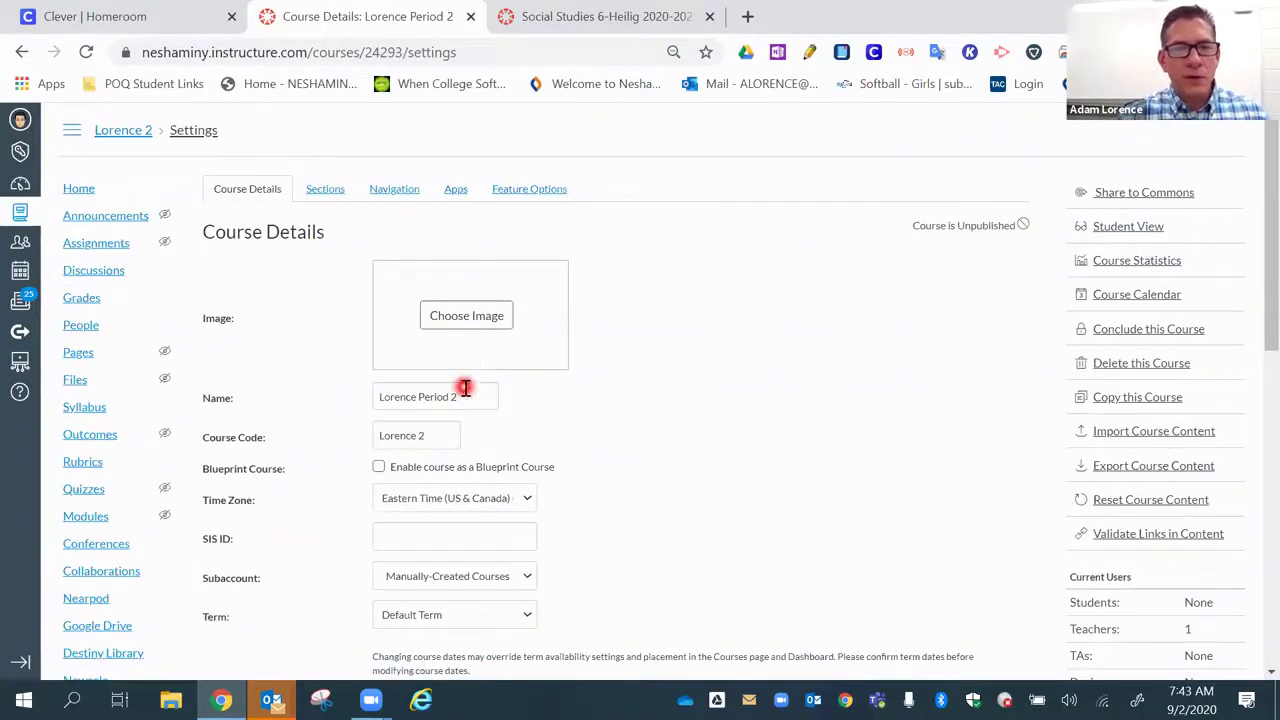
- Correct the course name to 'Lorence Period 2', save the details, and view its Sections
click(484, 388)
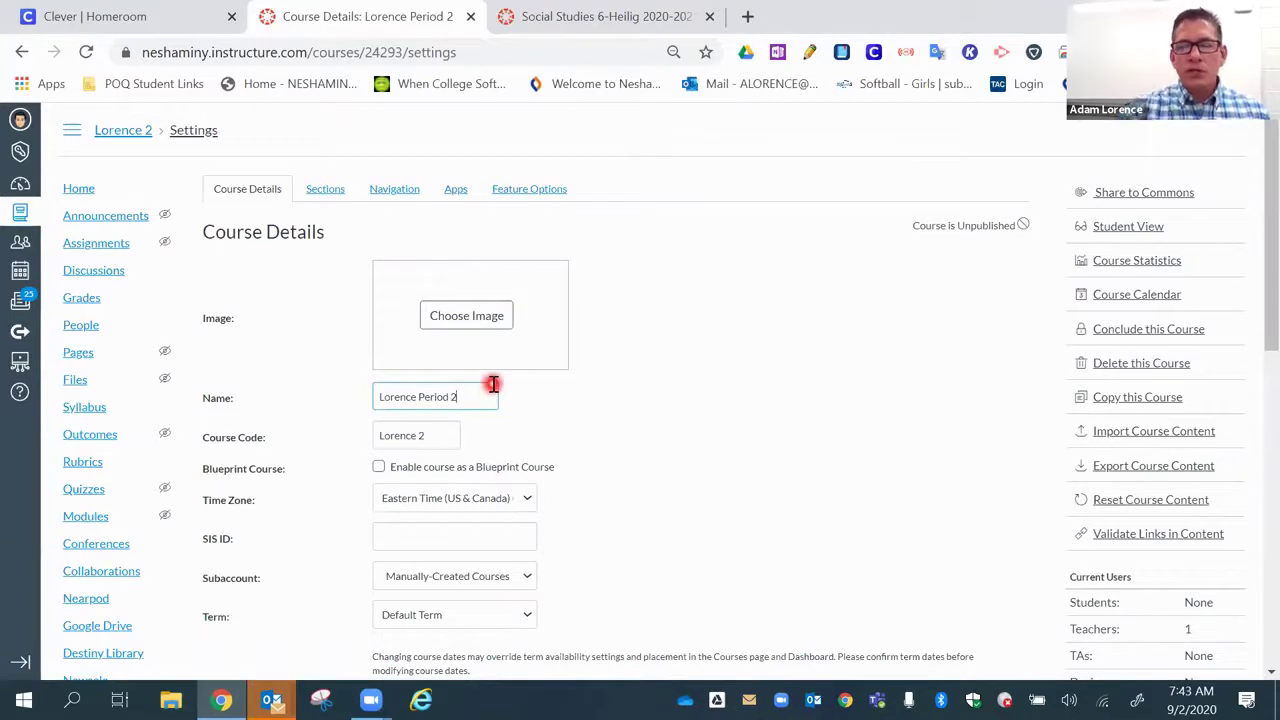
key(BackSpace)
key(BackSpace)
key(BackSpace)
key(BackSpace)
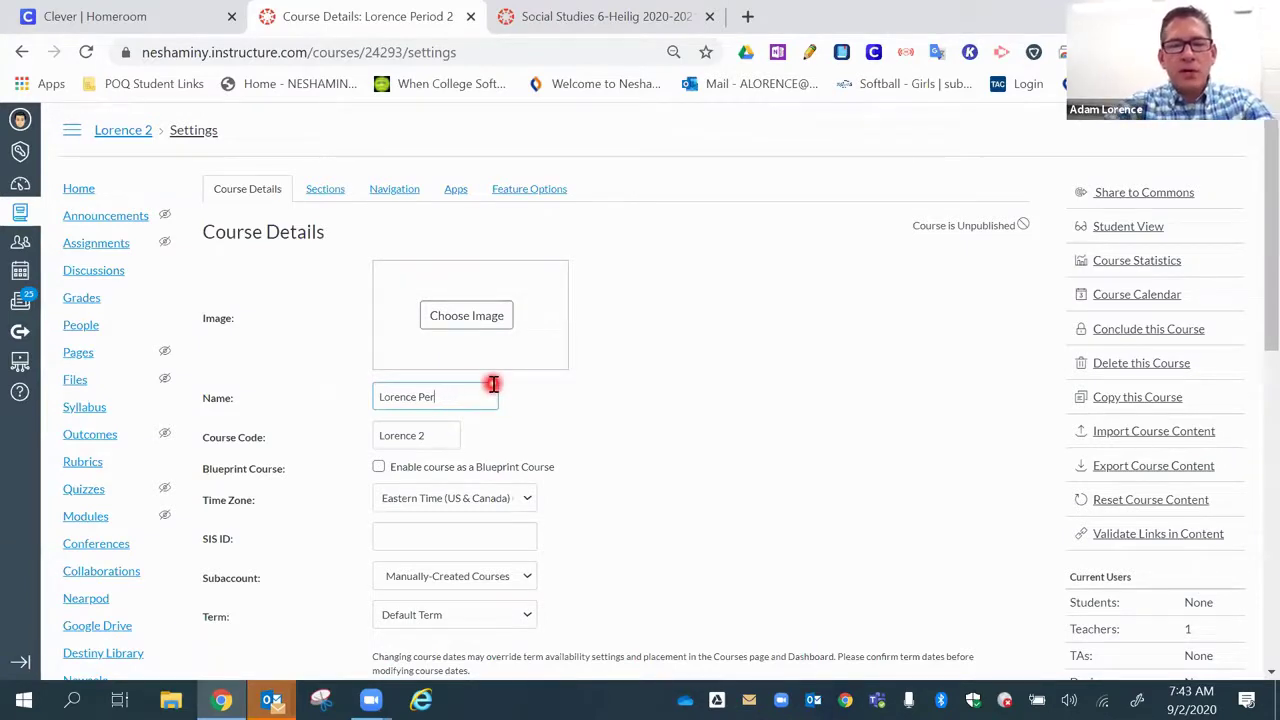
text(iod 2)
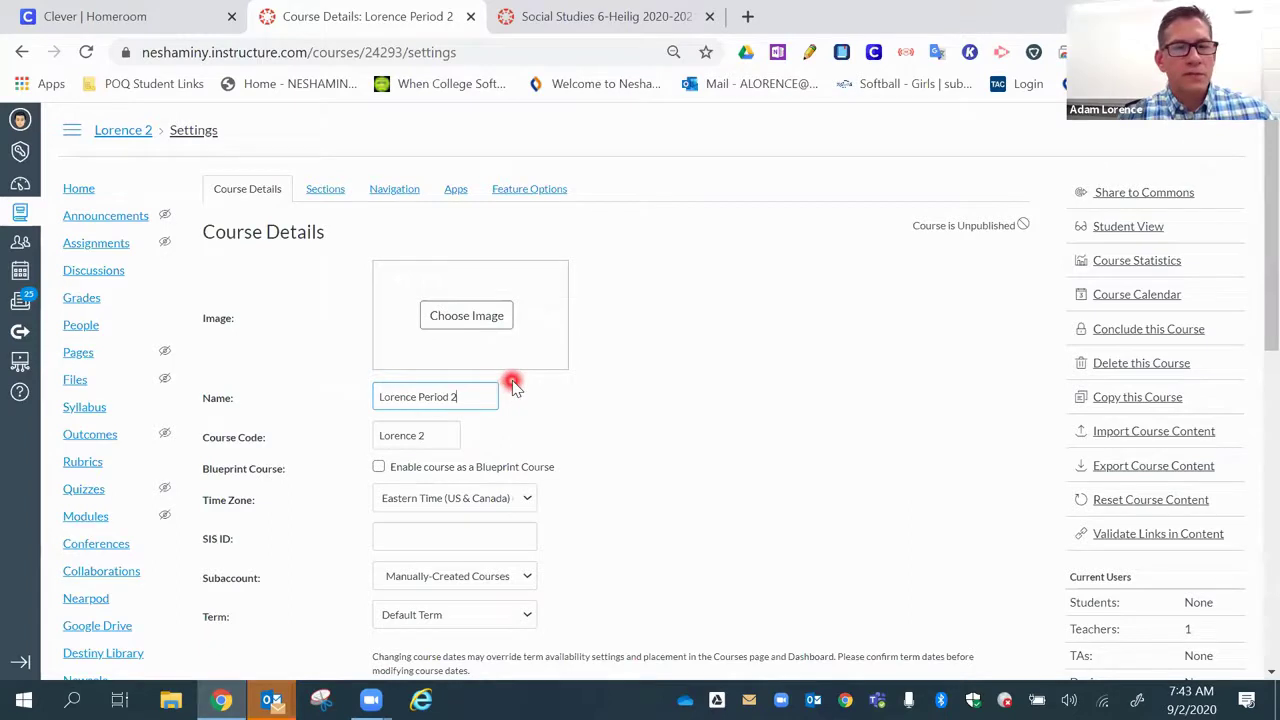
scroll(600, 440, down, 10)
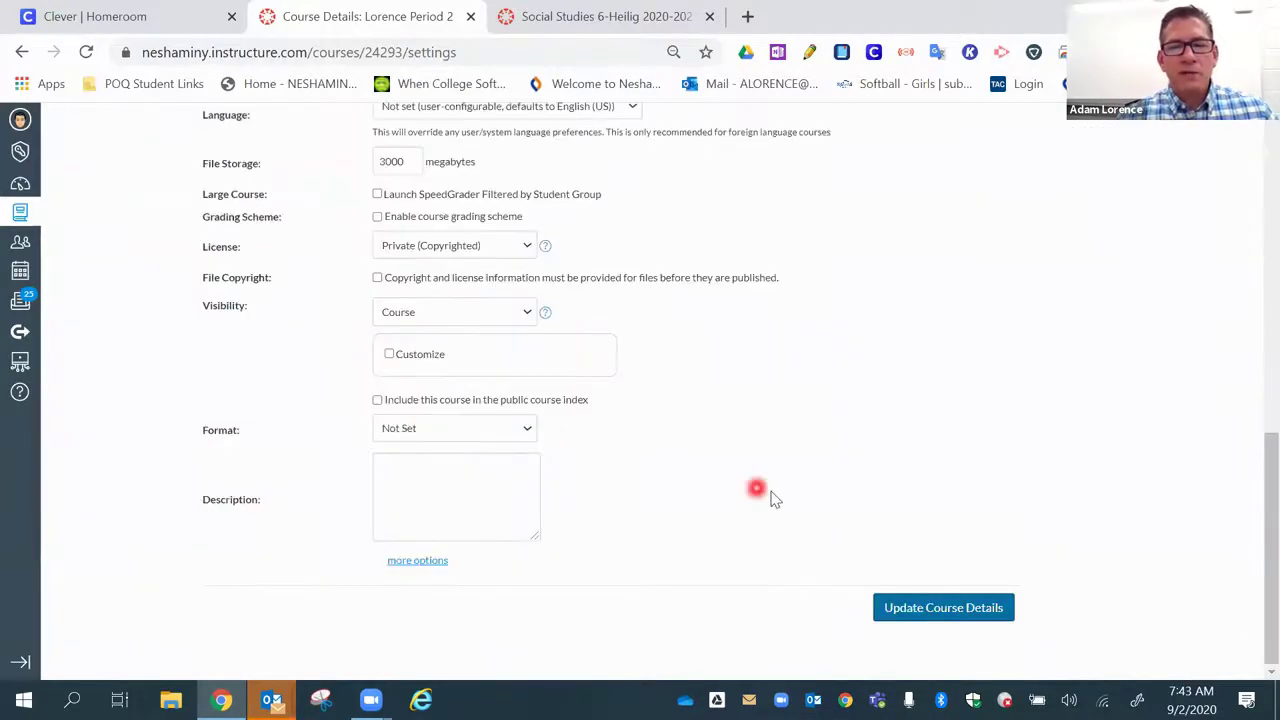
click(929, 603)
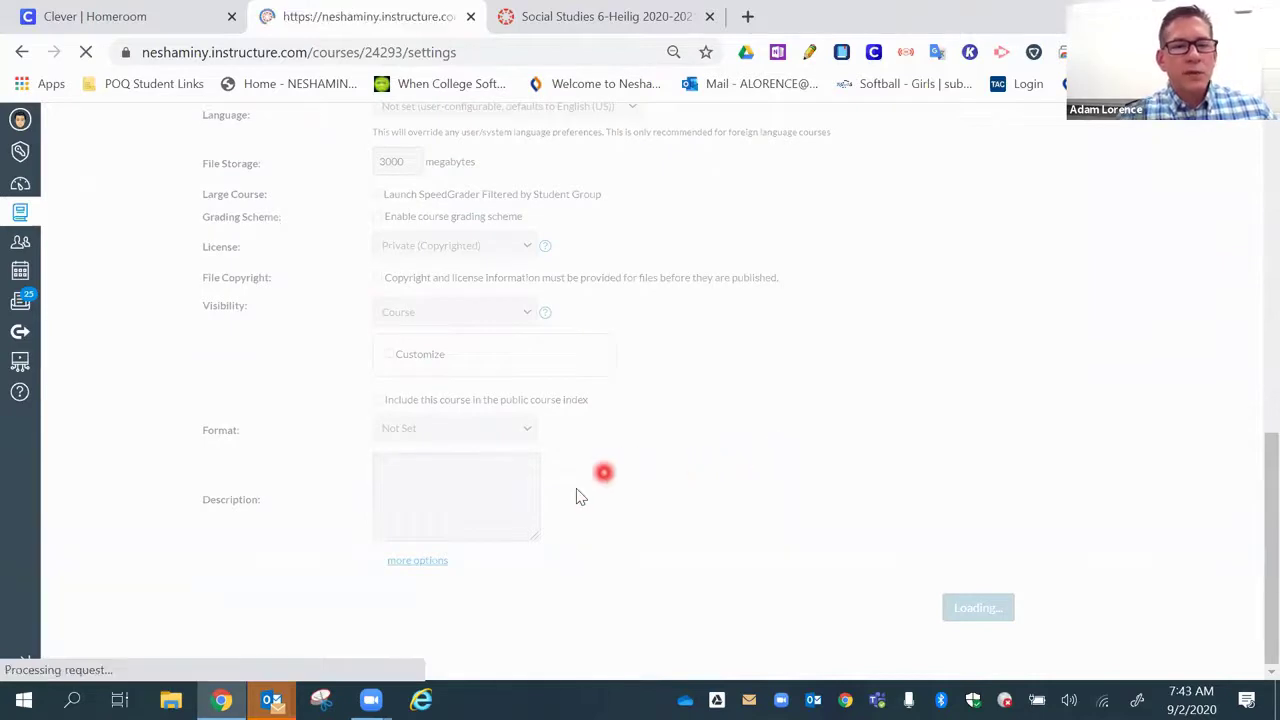
scroll(226, 443, up, 10)
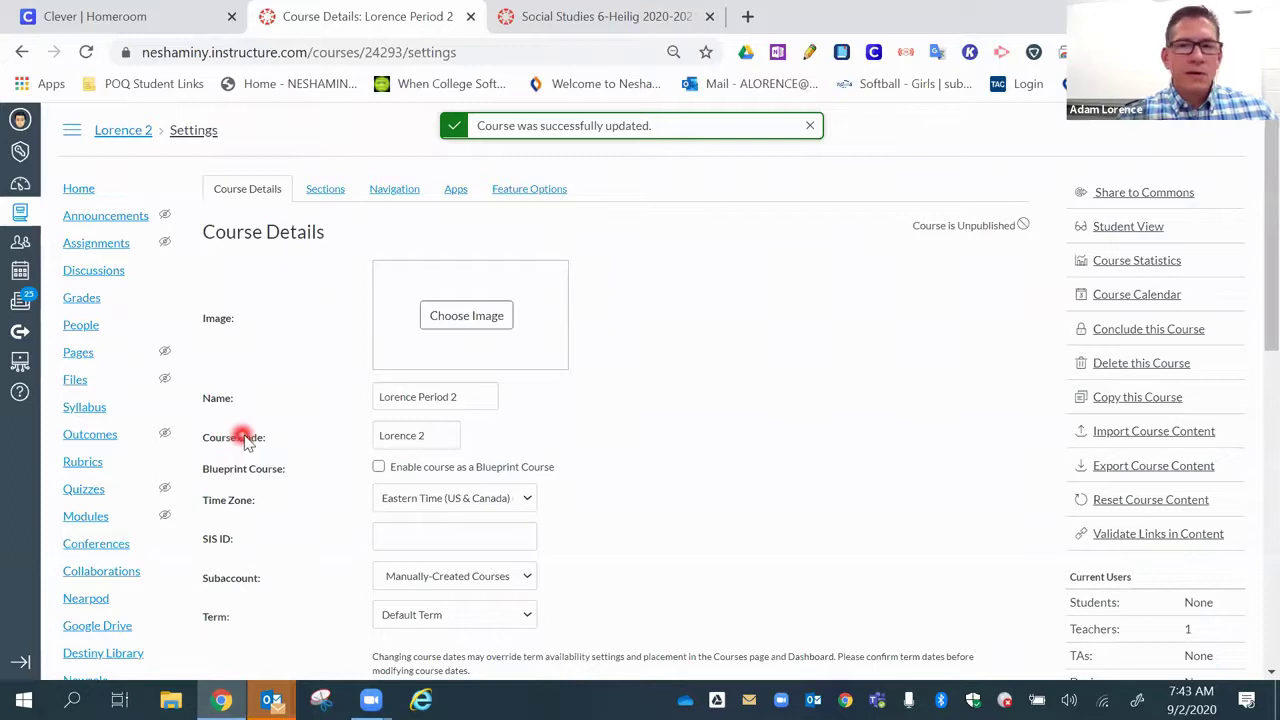
click(333, 193)
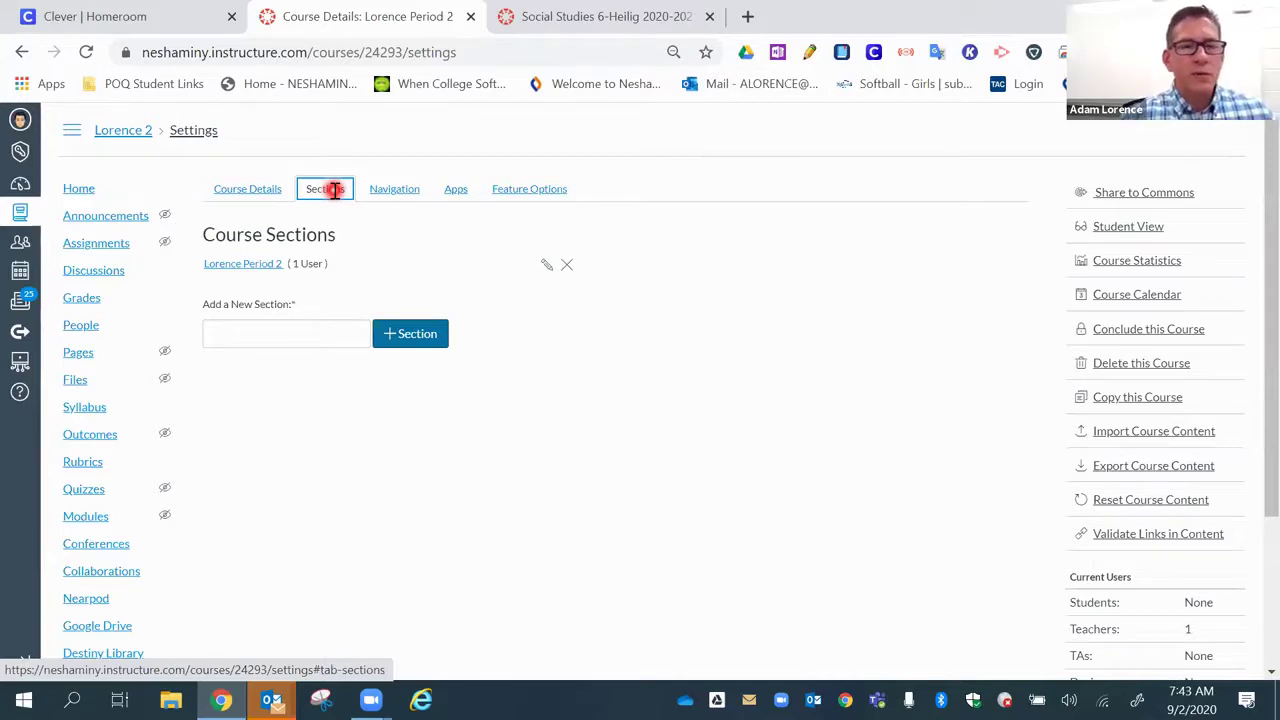
- Open the Lorence Period 2 section and launch Cross-List this Section
click(255, 266)
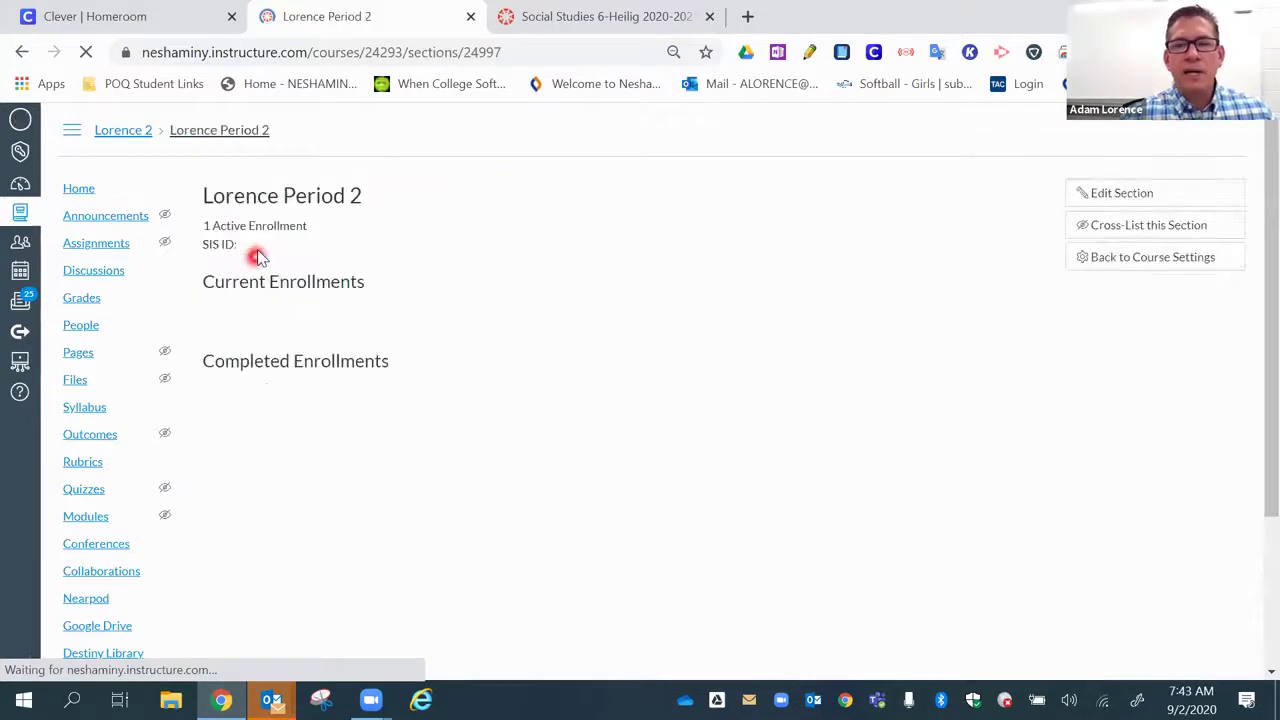
click(1128, 230)
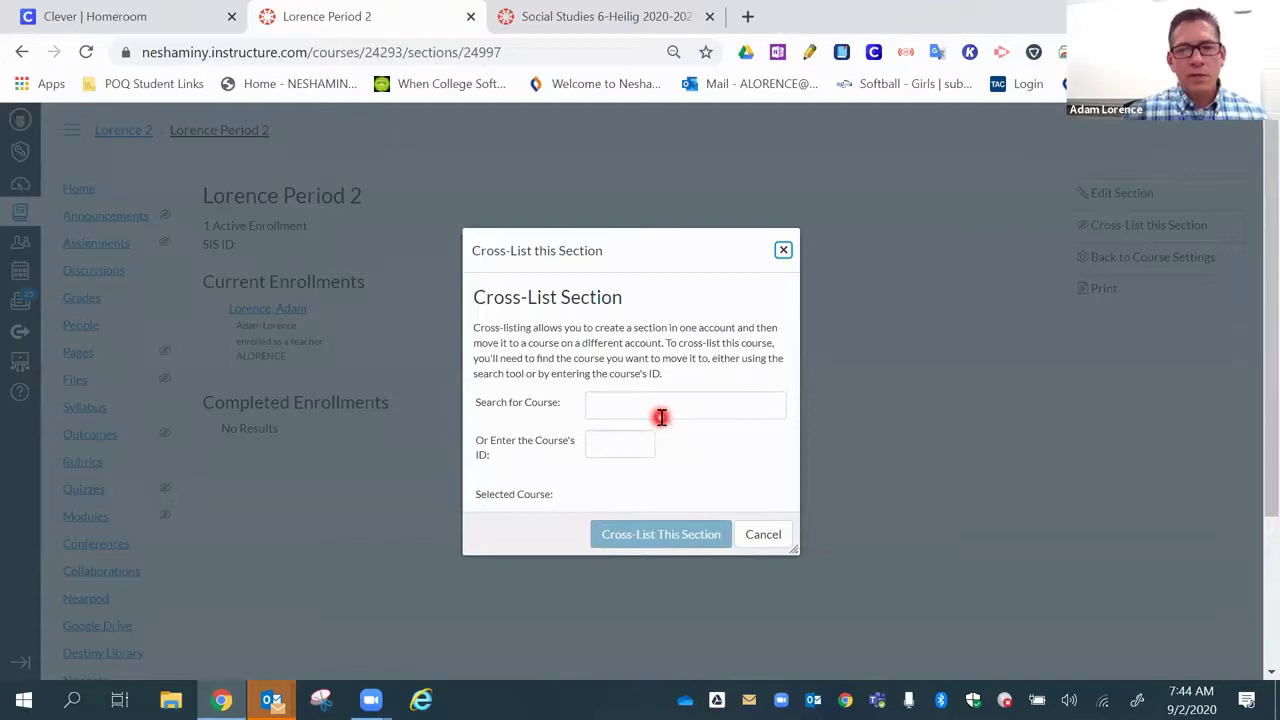
- Cross-list the Period 2 section into course ID 24292, Lorence Period 1 2021
click(677, 403)
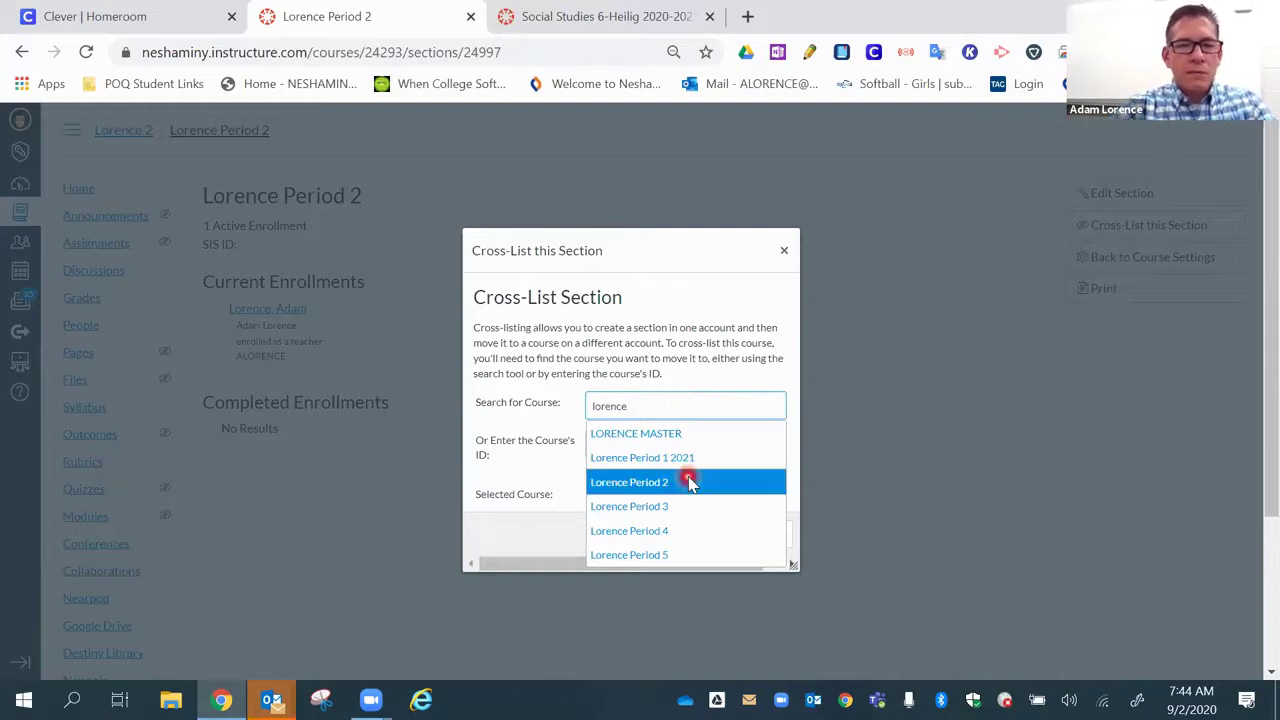
scroll(689, 482, down, 1)
scroll(689, 482, up, 1)
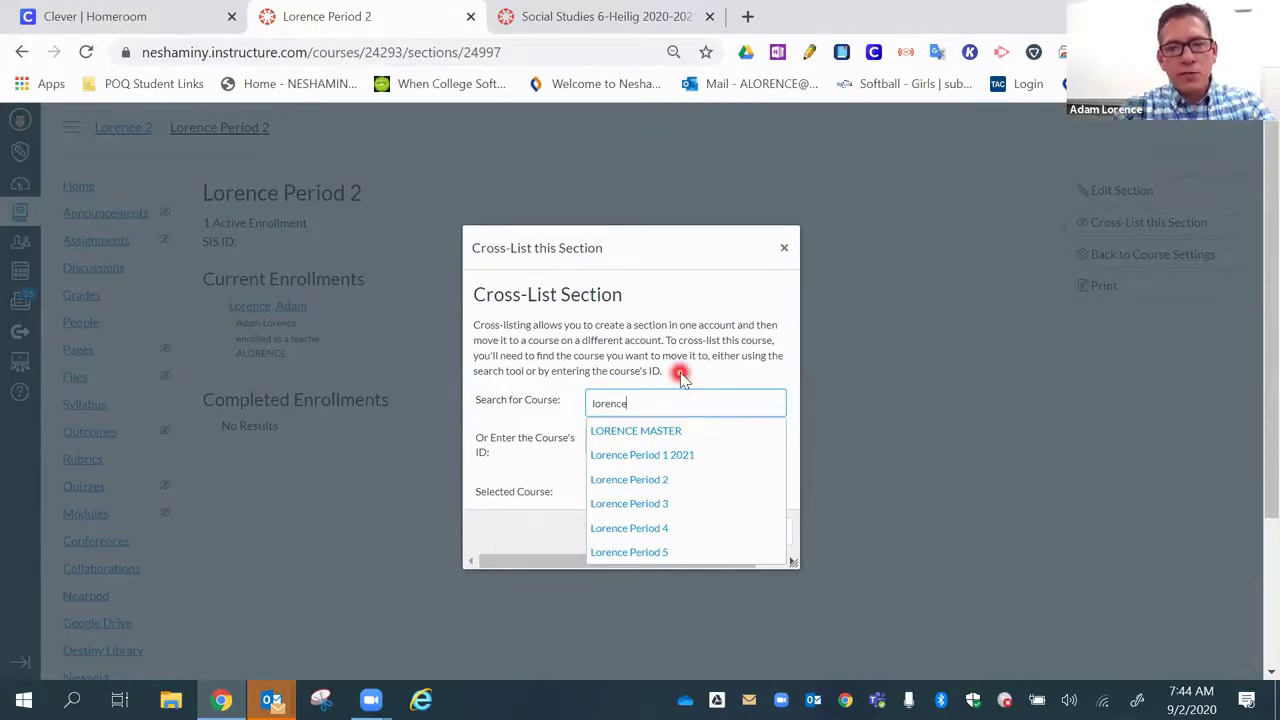
click(680, 375)
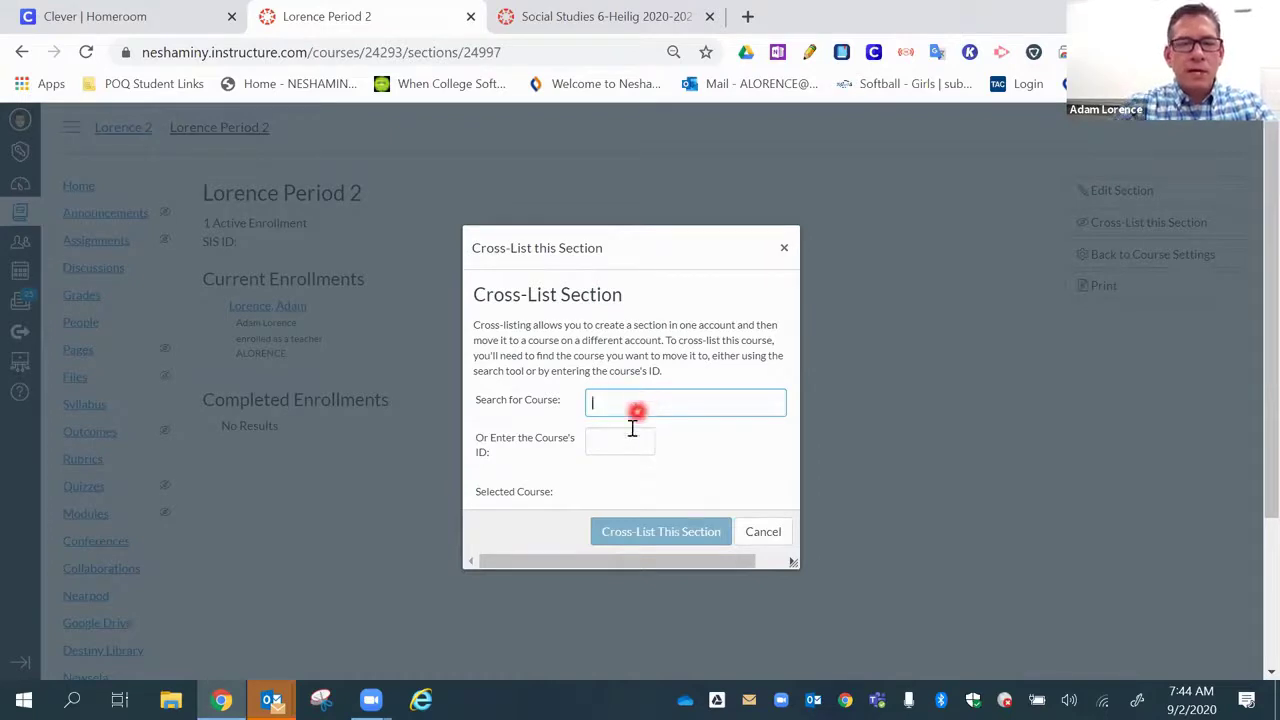
click(620, 437)
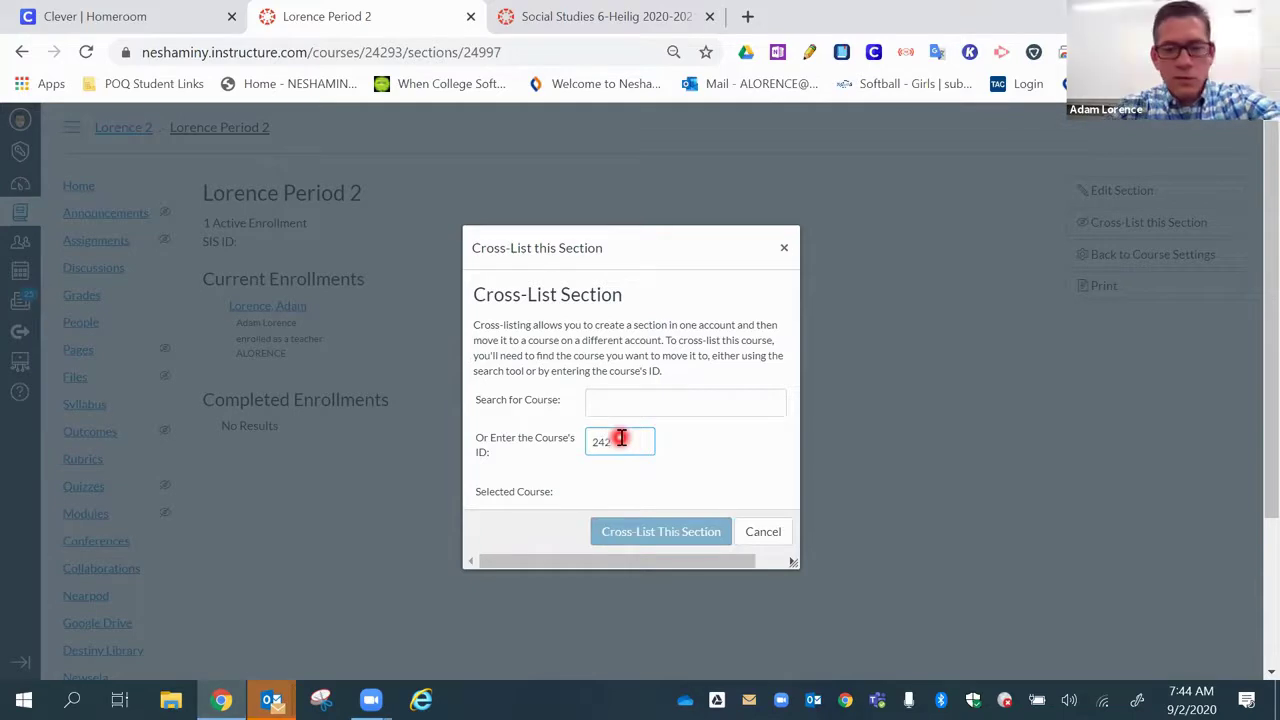
click(640, 536)
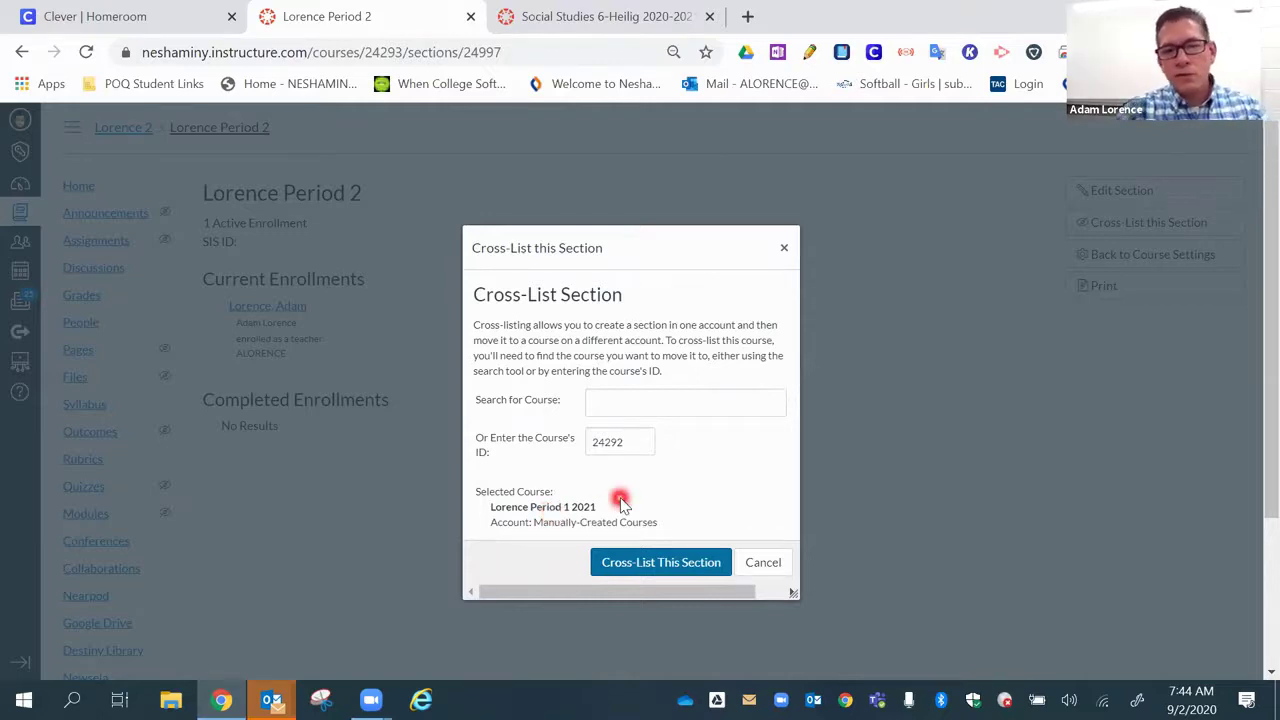
click(632, 563)
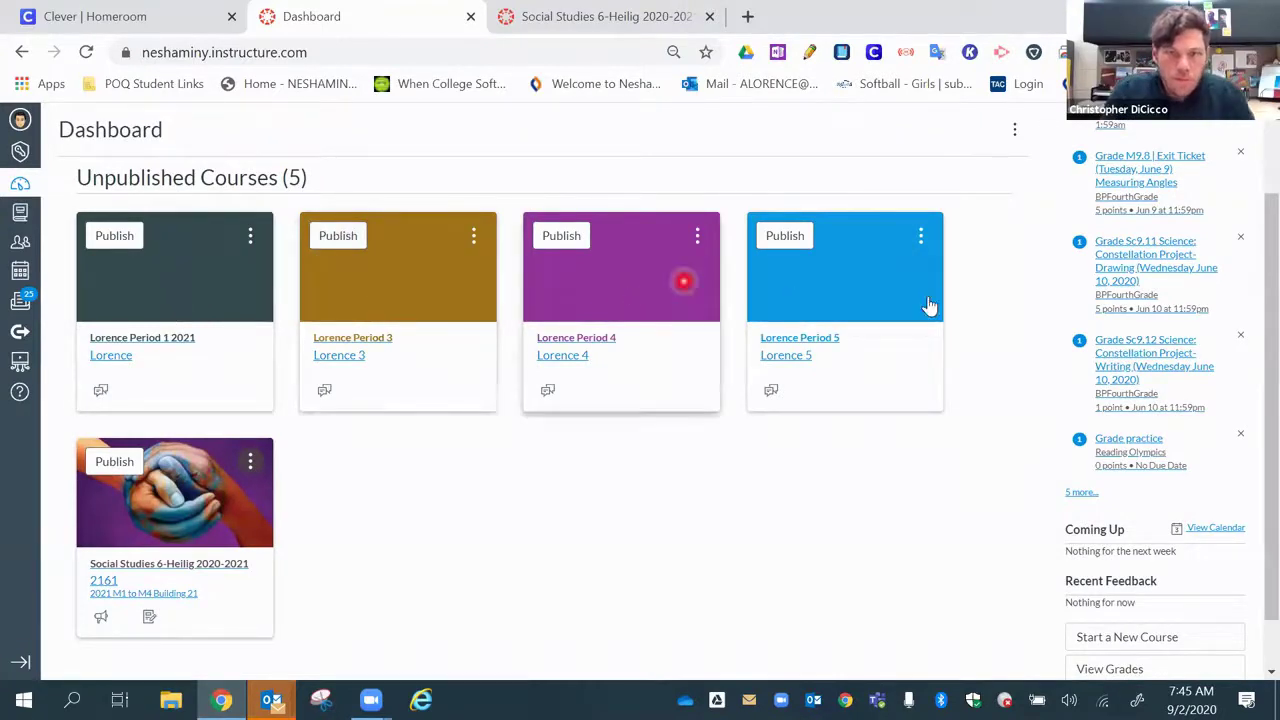
- Open Lorence Period 1 2021 and view its Sections under Settings
click(176, 285)
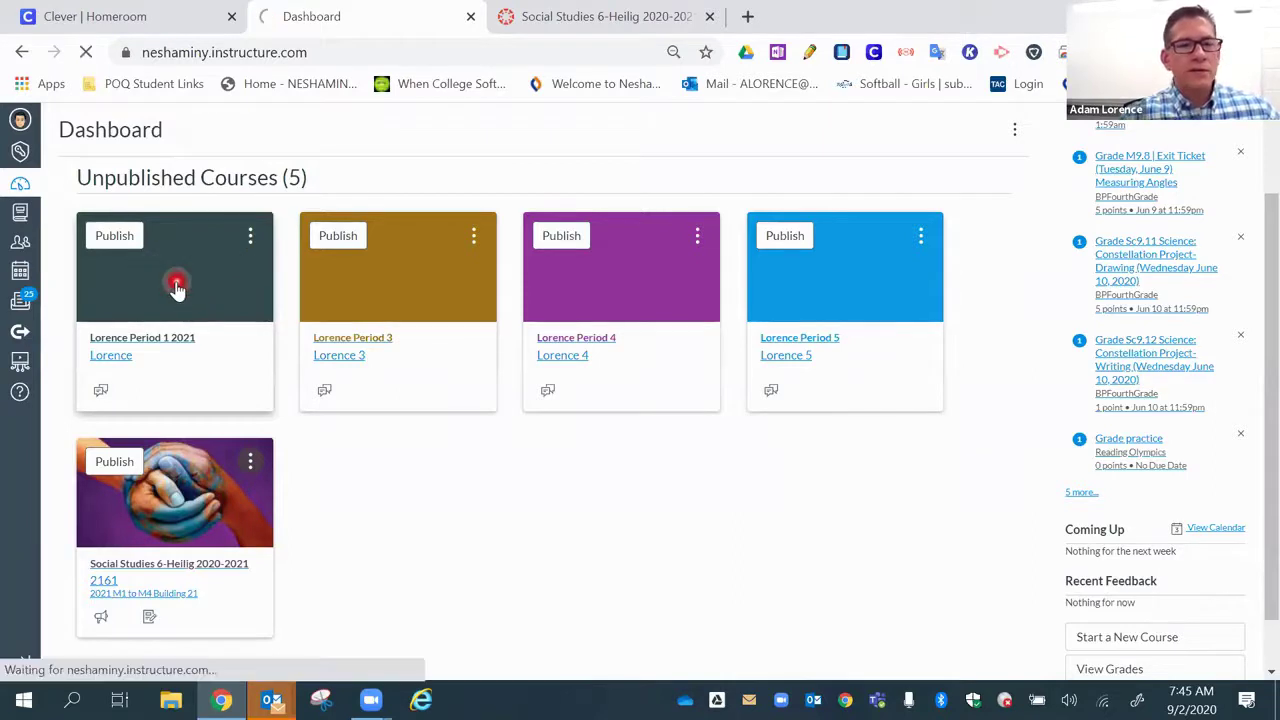
click(100, 660)
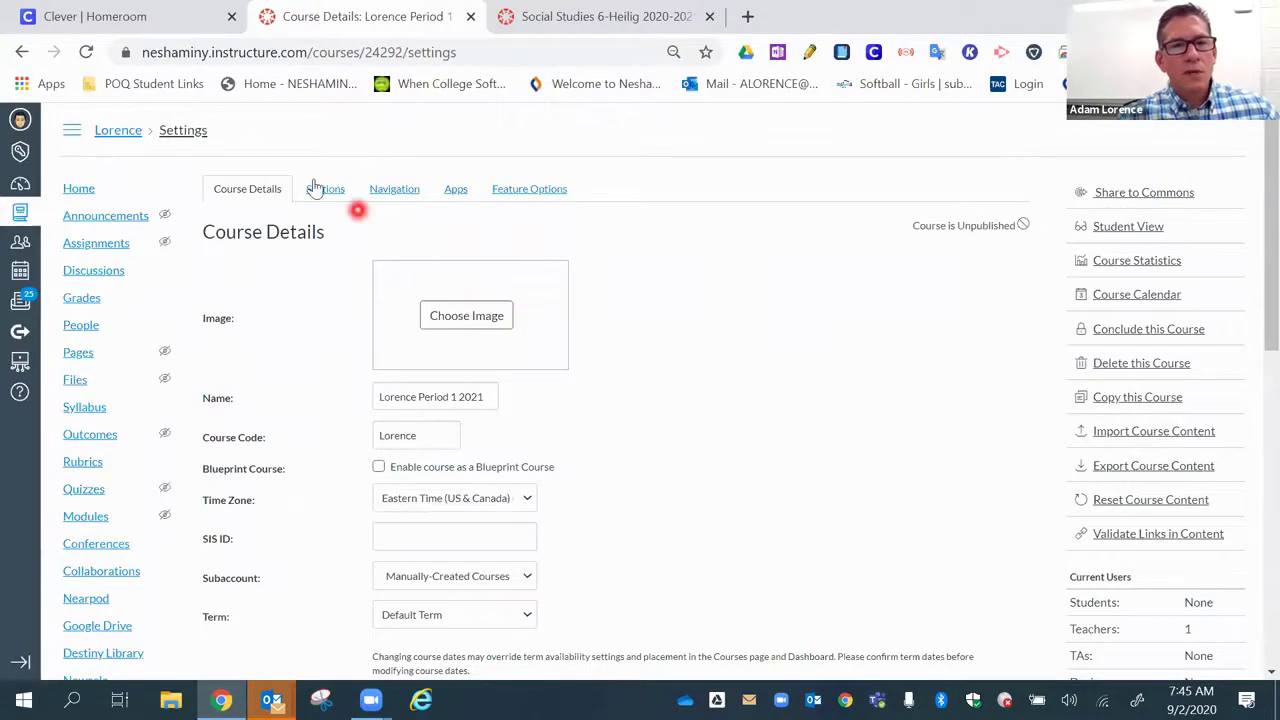
click(320, 189)
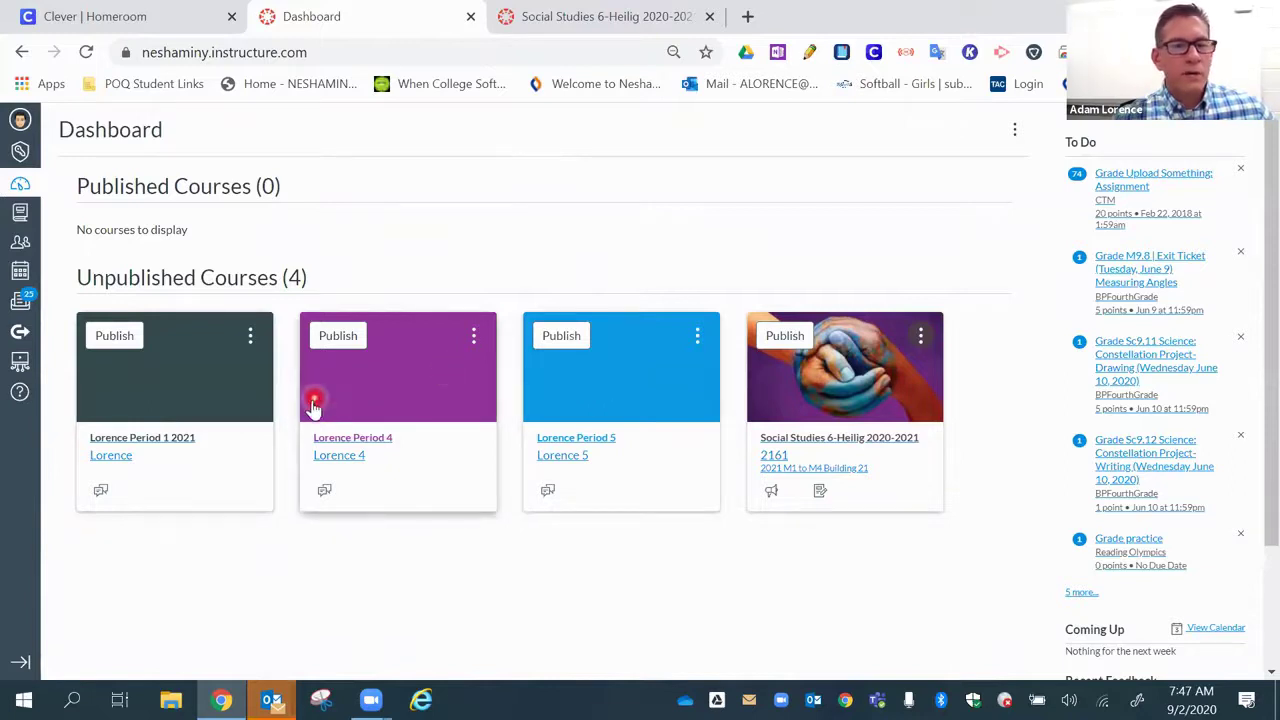
- Open the Lorence Period 4 section from its course Settings > Sections
click(381, 401)
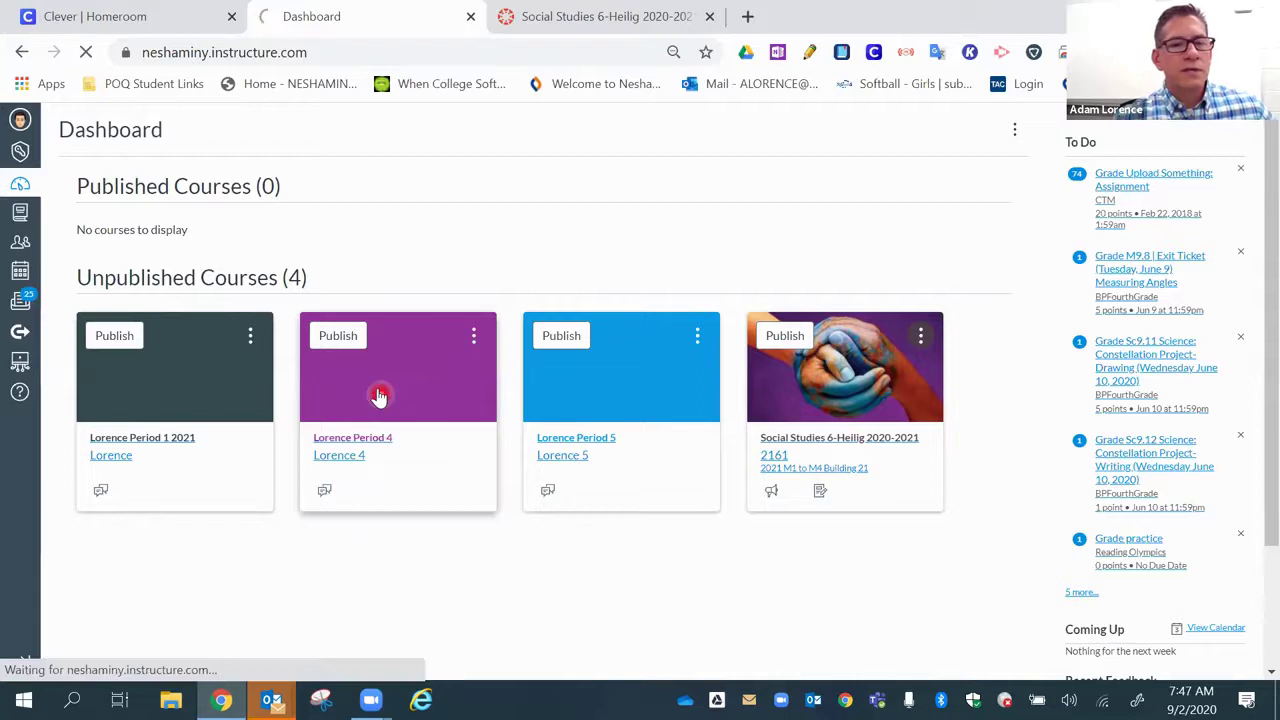
scroll(282, 494, down, 2)
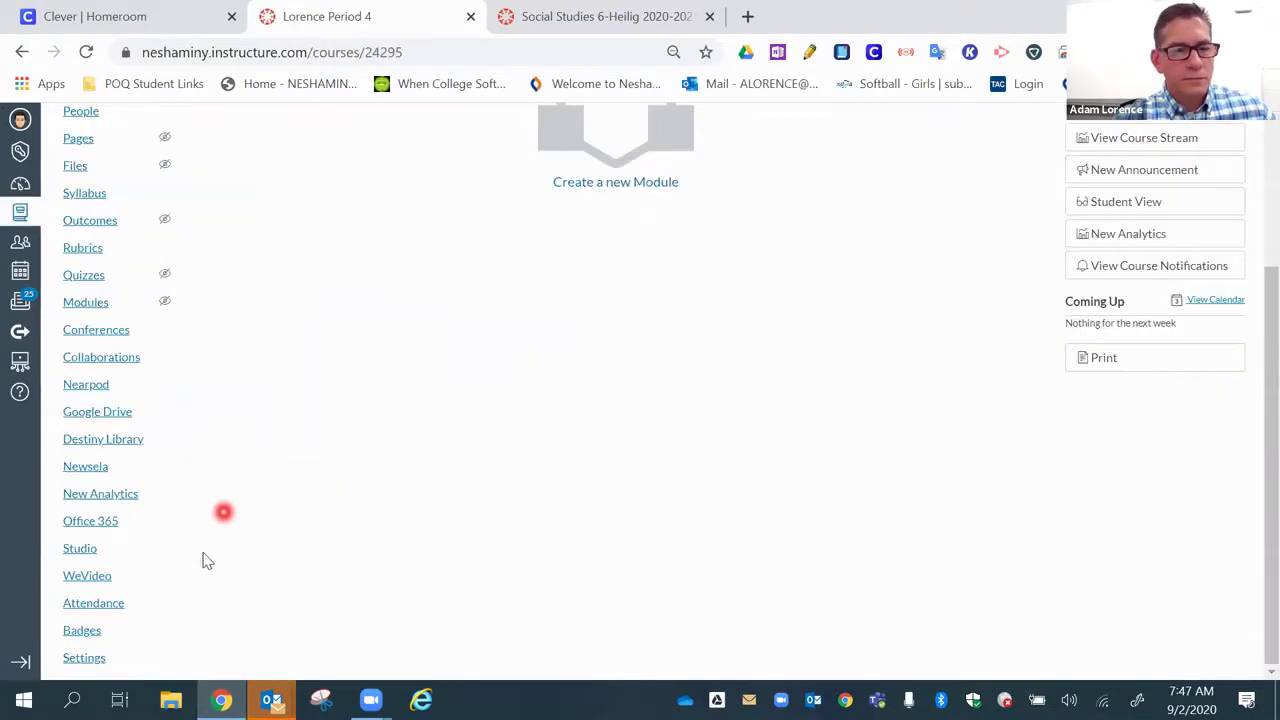
click(100, 655)
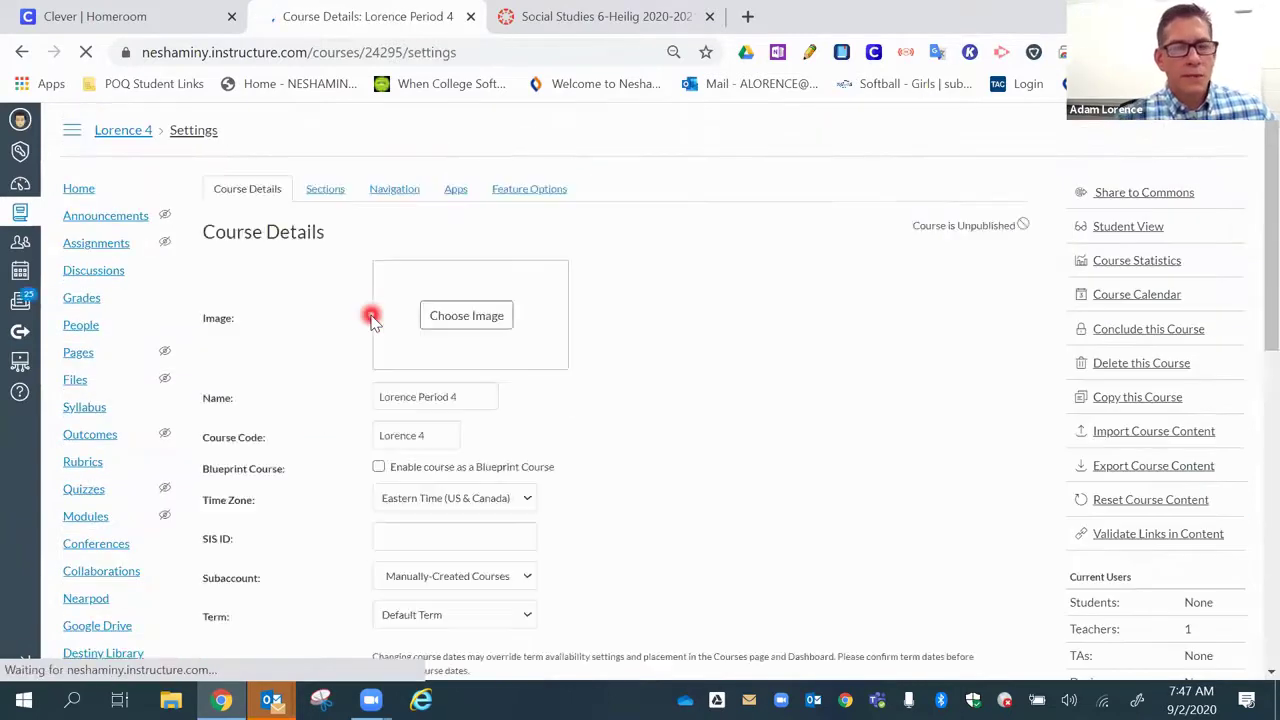
click(325, 190)
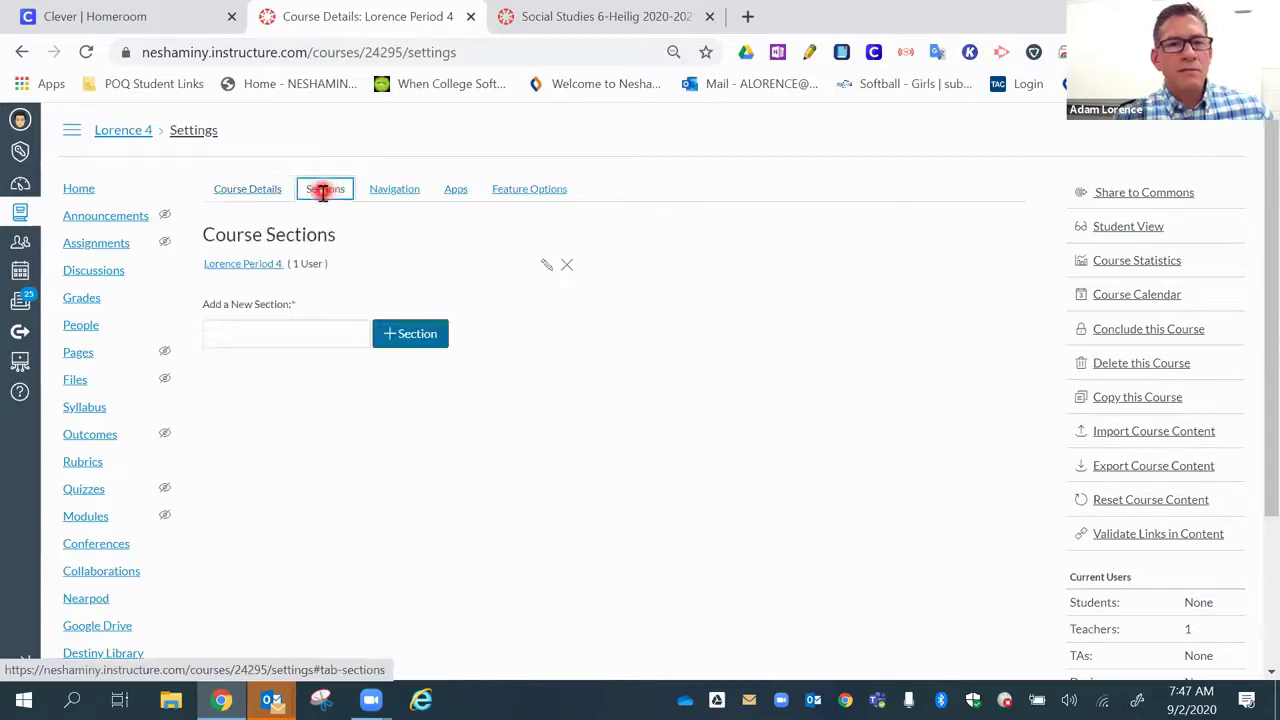
click(279, 263)
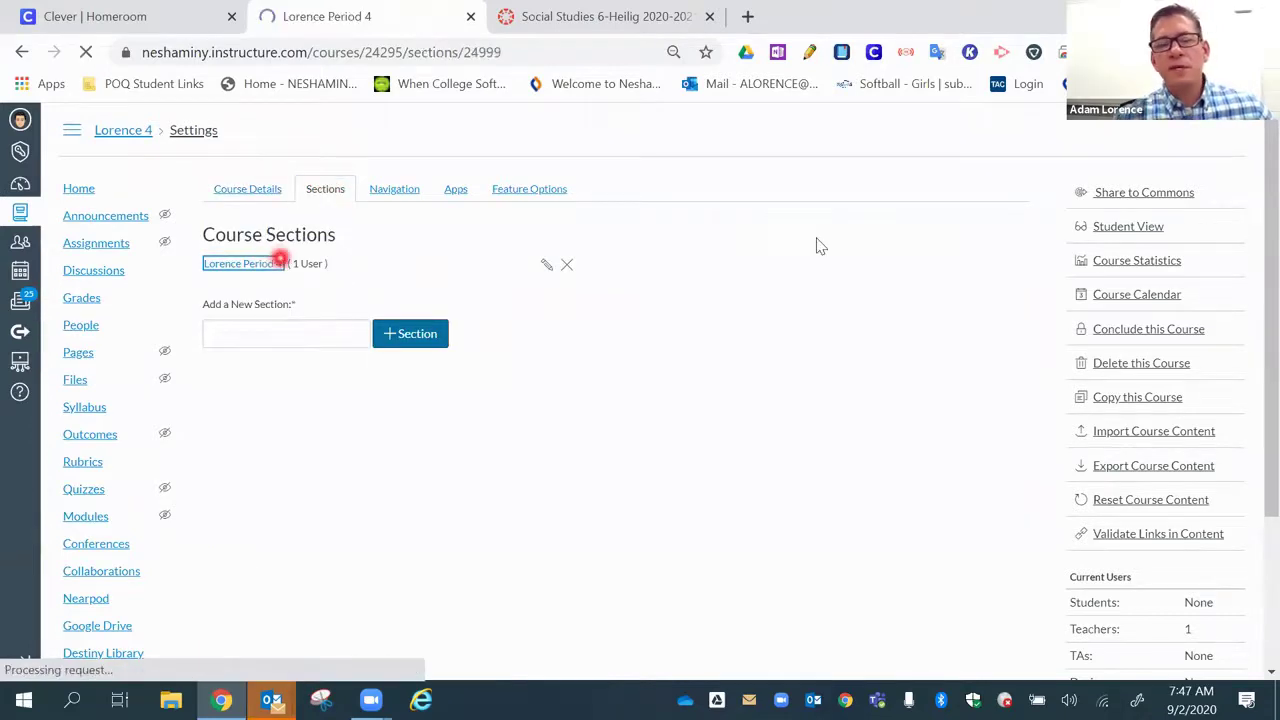
- Cross-list the Period 4 section into Lorence Period 1 2021 using course ID 24292
click(1075, 227)
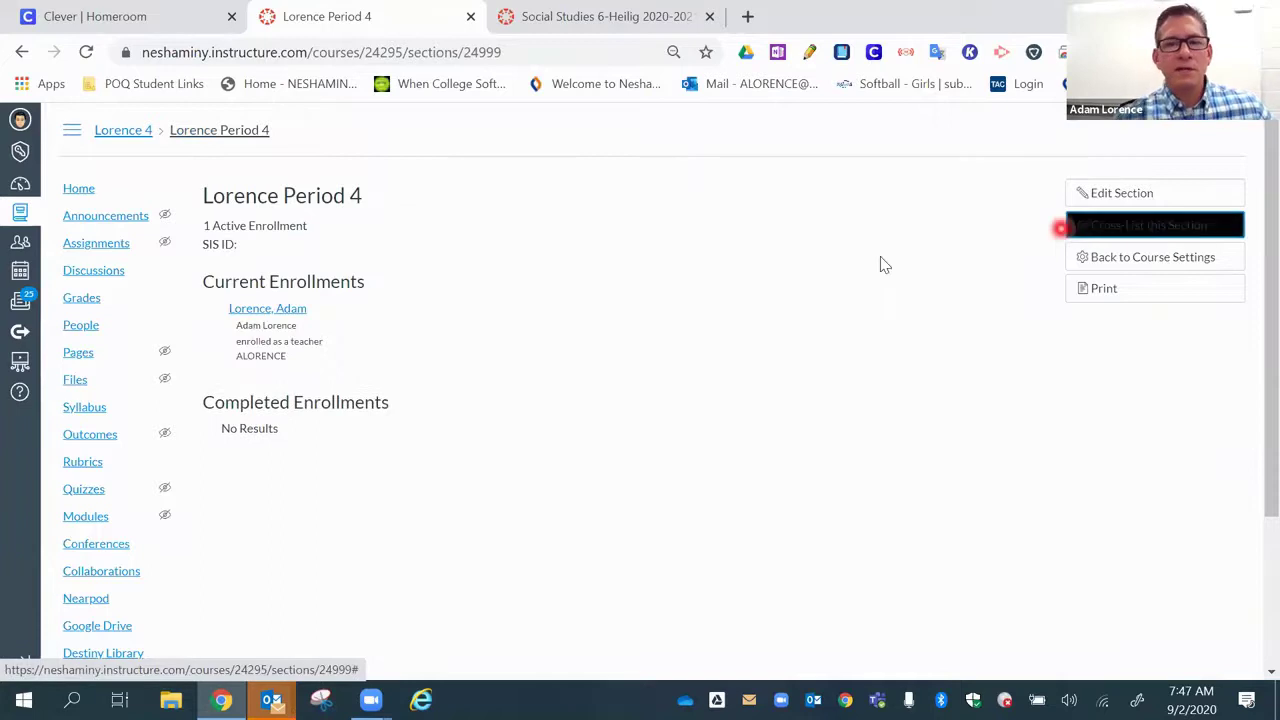
click(1128, 225)
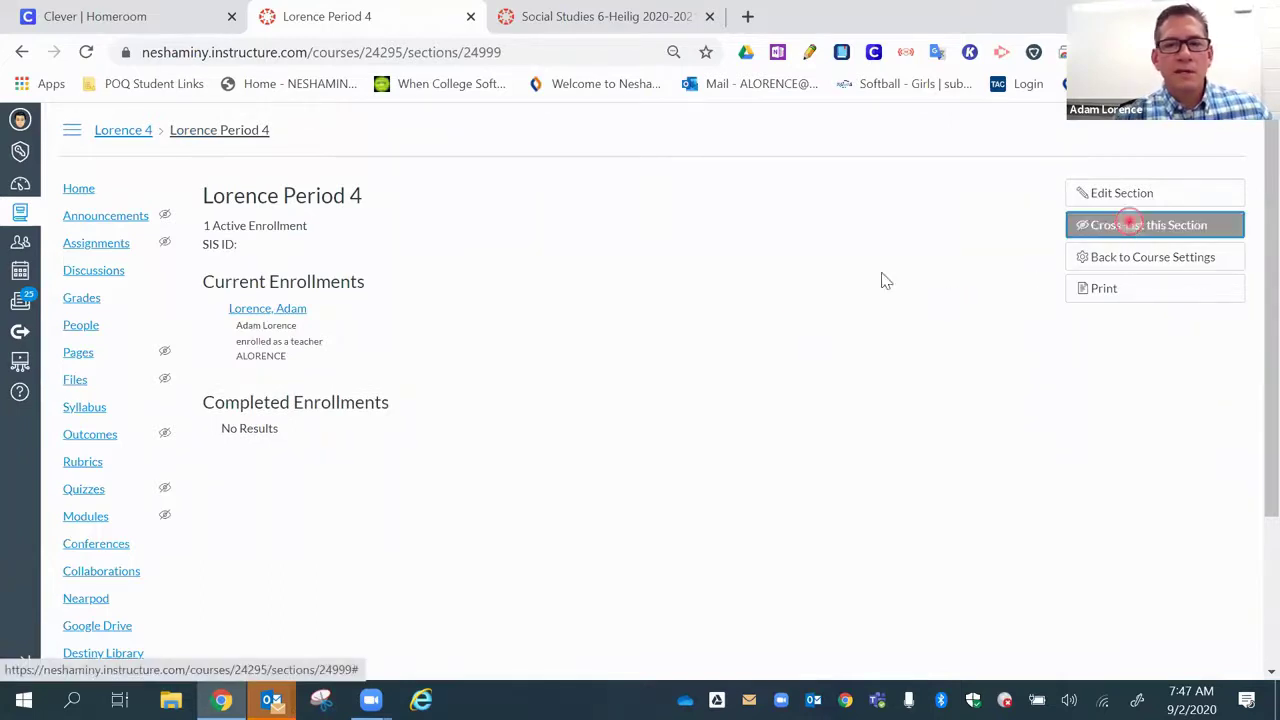
click(605, 443)
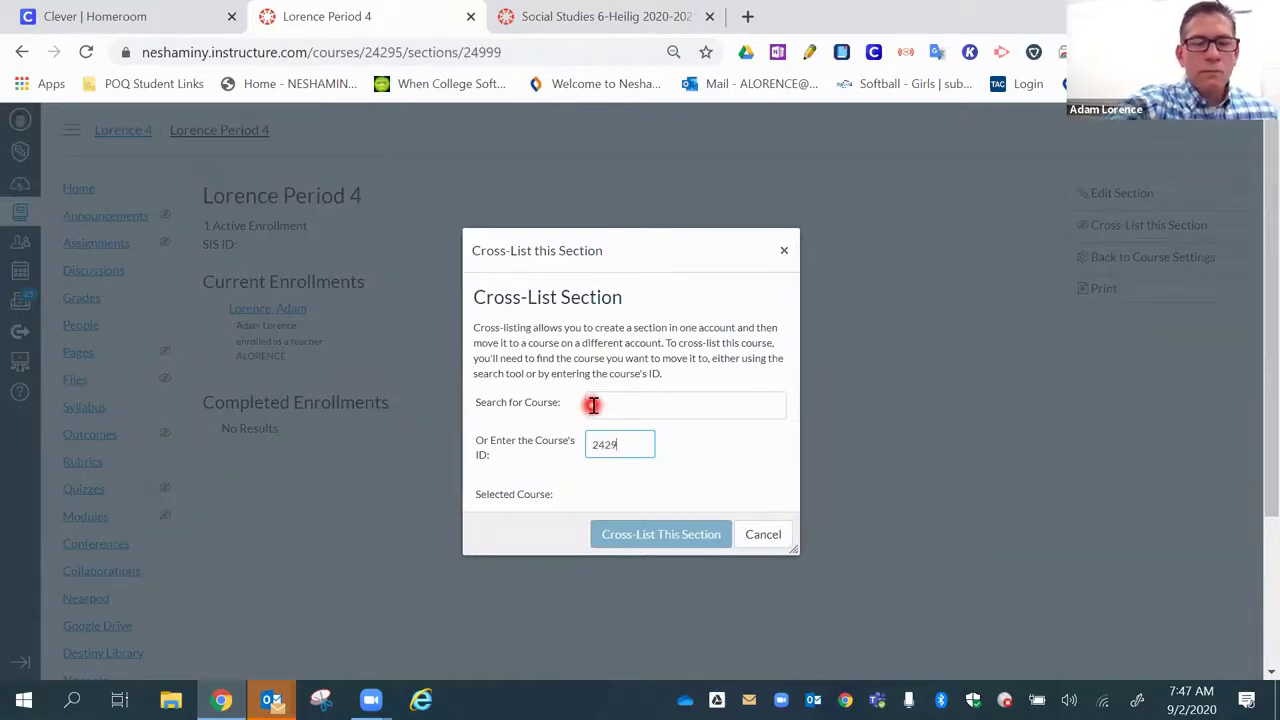
click(636, 540)
click(625, 565)
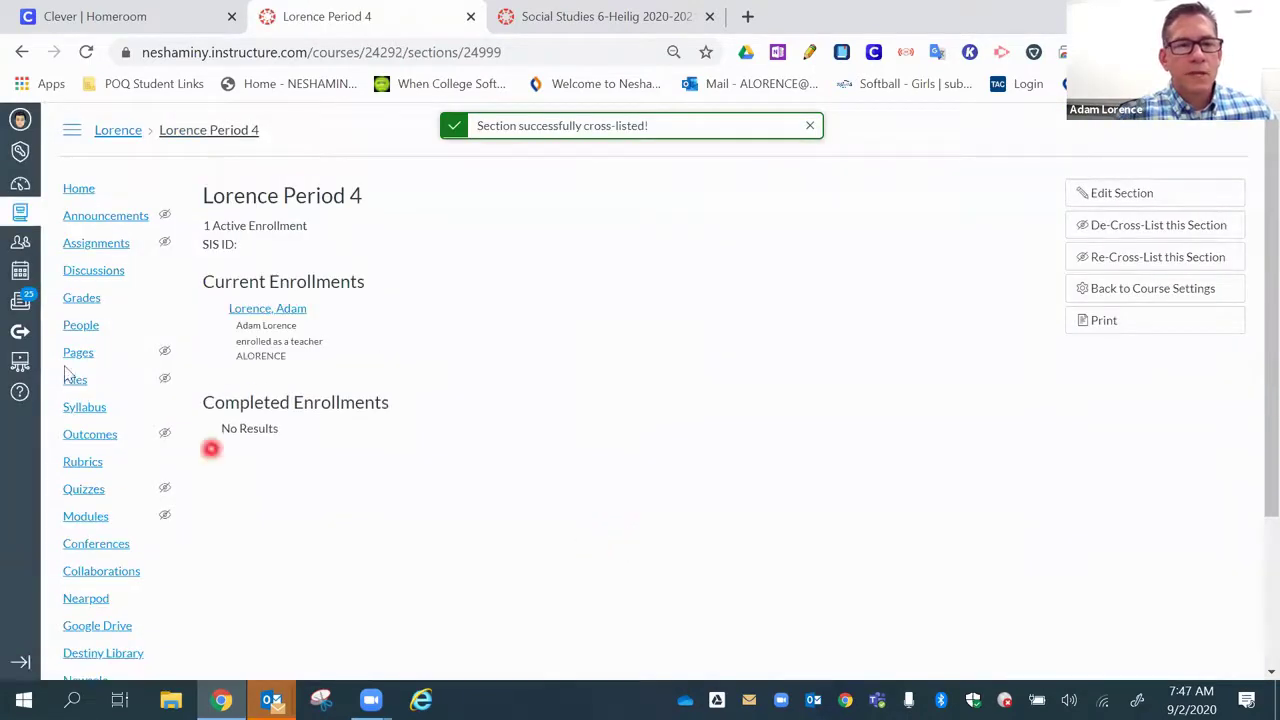
- From the Dashboard, open the Lorence Period 5 section under Settings > Sections
click(20, 183)
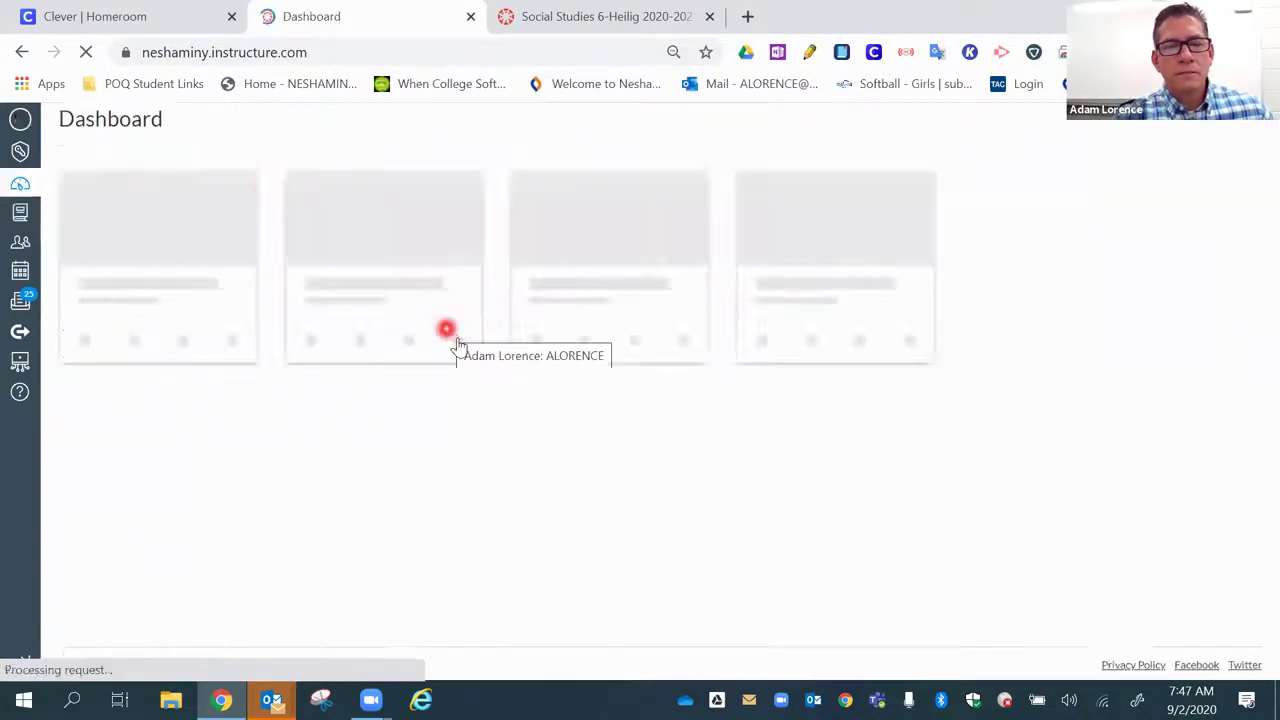
click(400, 368)
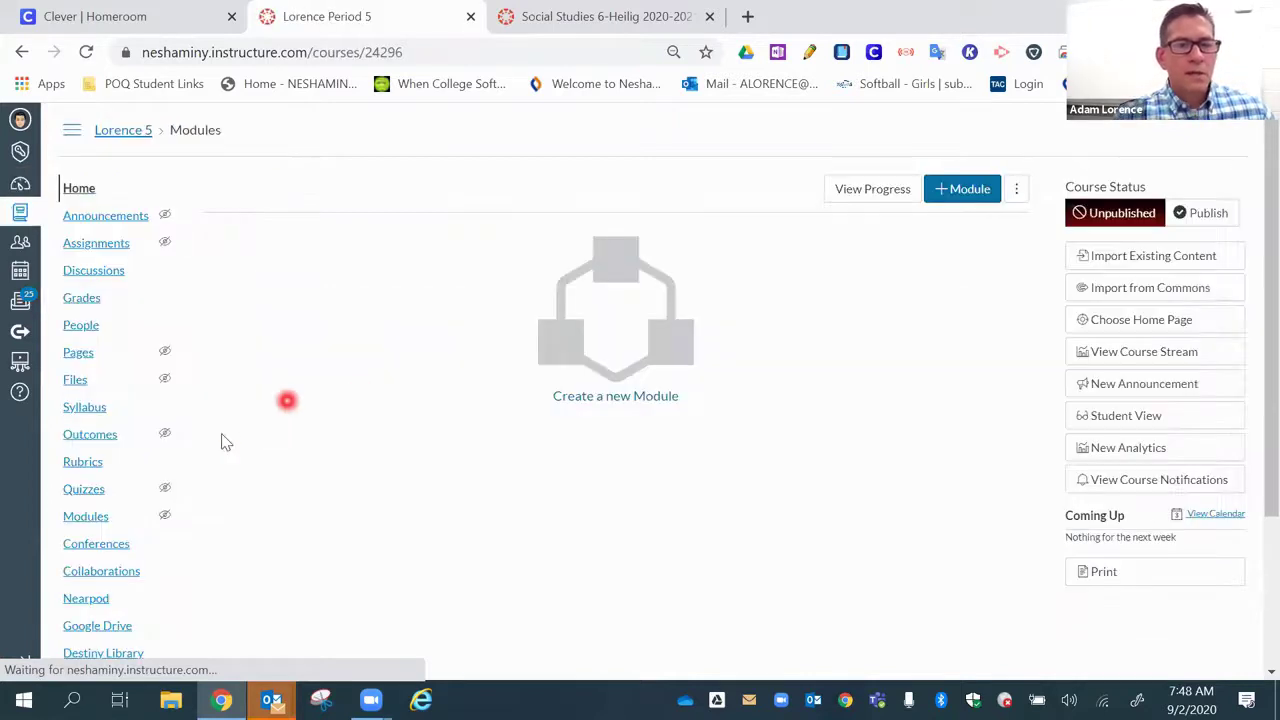
scroll(100, 620, down, 2)
click(86, 662)
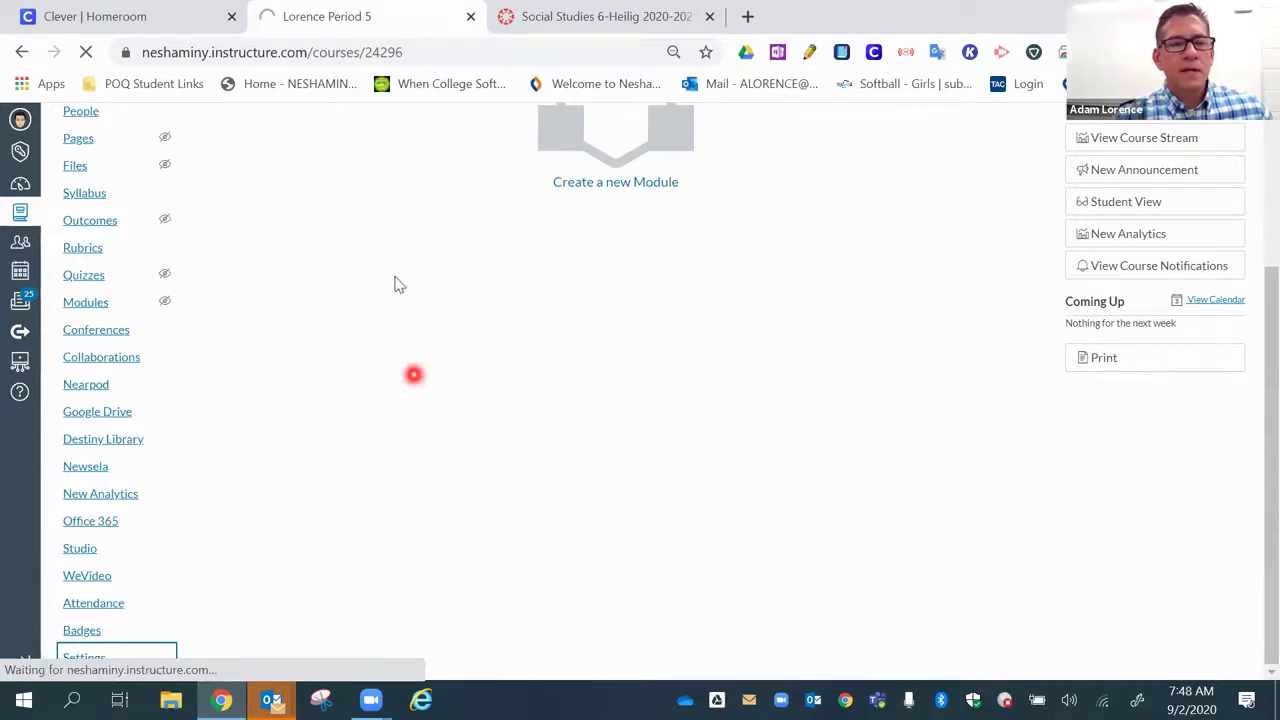
click(325, 189)
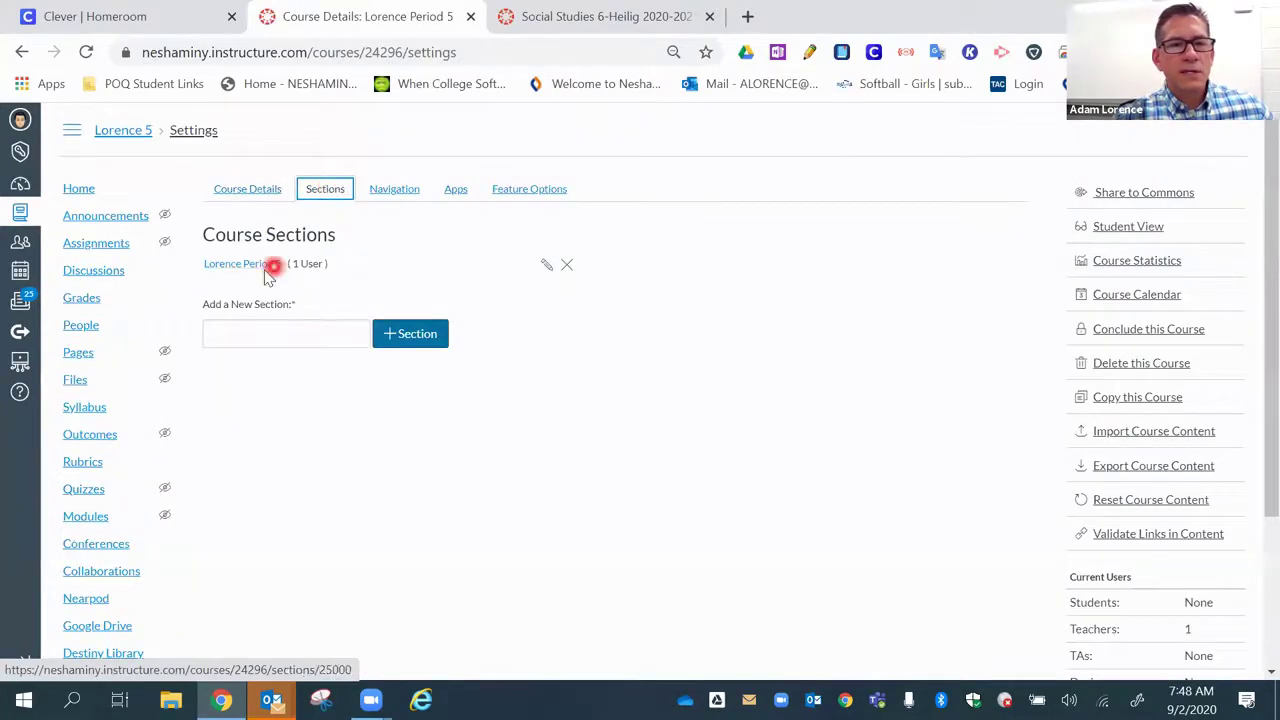
click(263, 267)
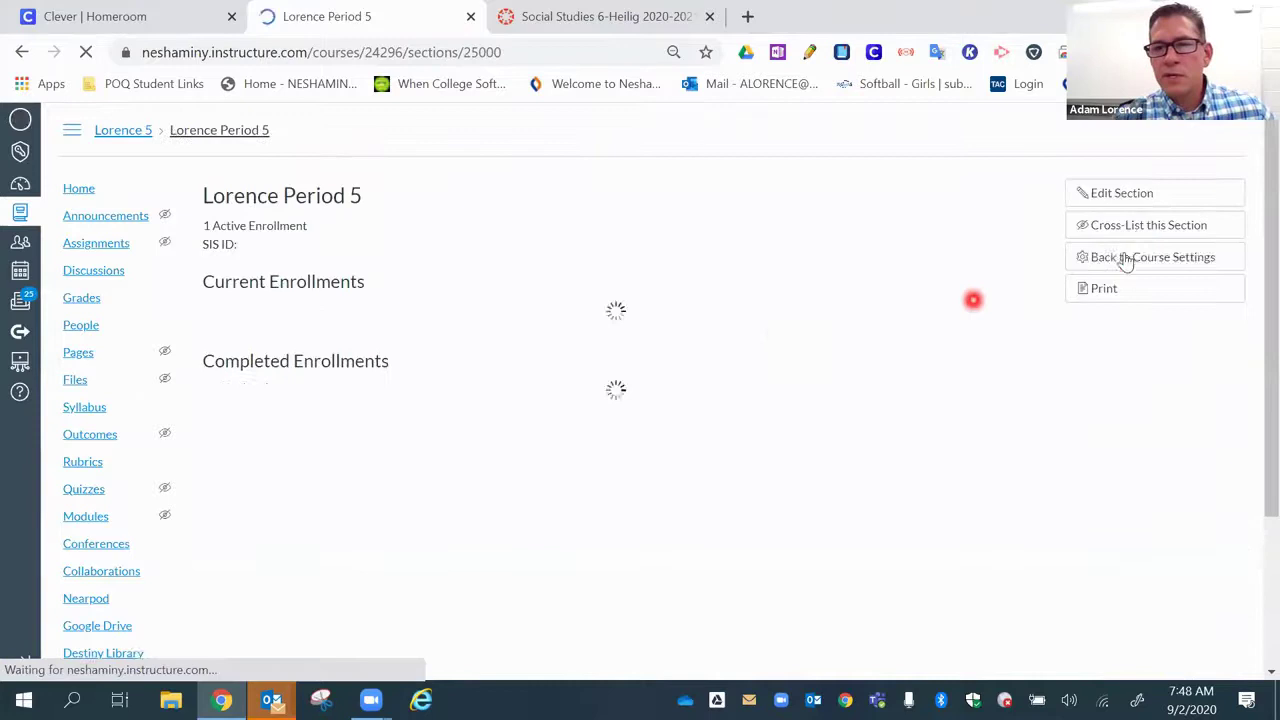
- Cross-list the Period 5 section into course ID 24292 and return to the Dashboard
click(1138, 225)
click(626, 432)
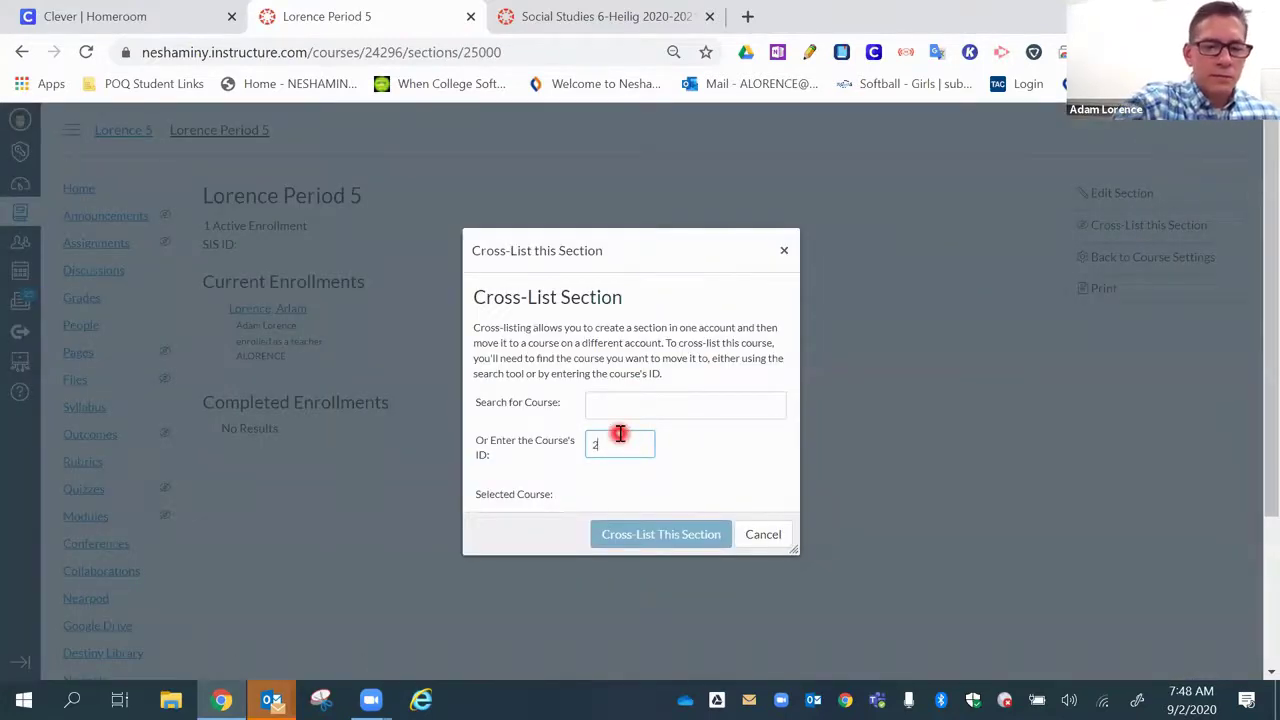
text(24292)
click(675, 564)
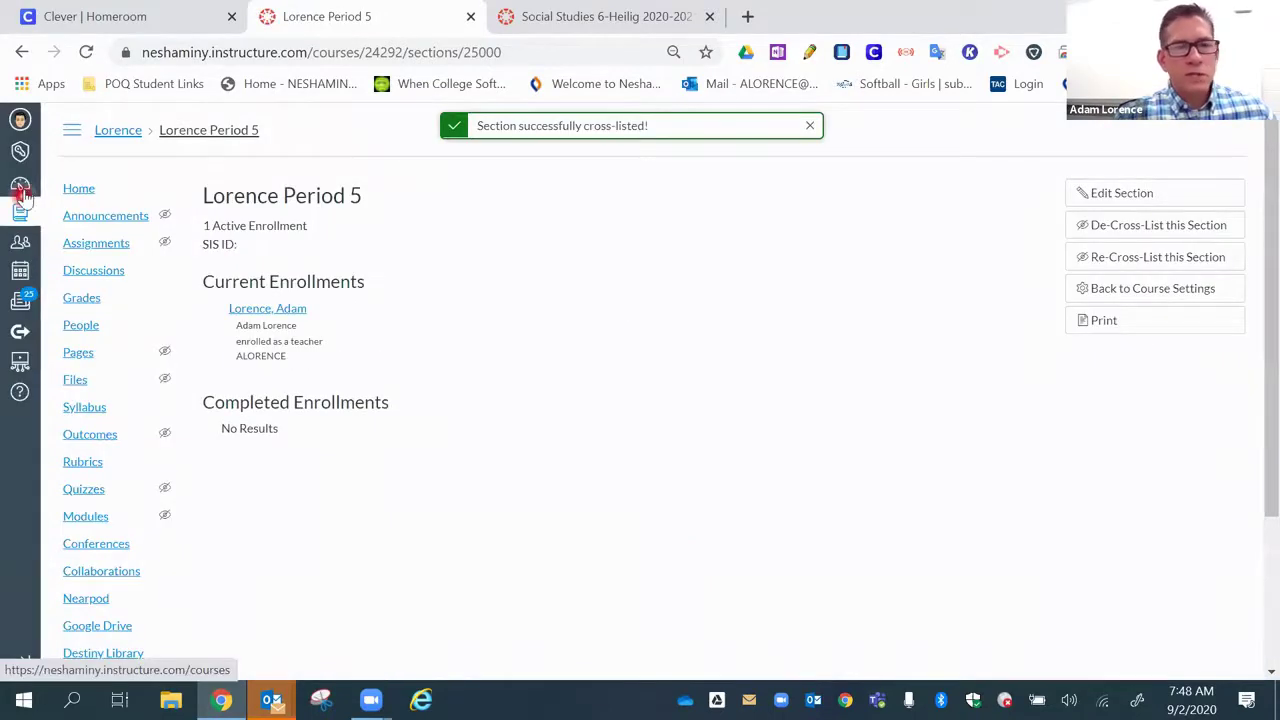
click(20, 184)
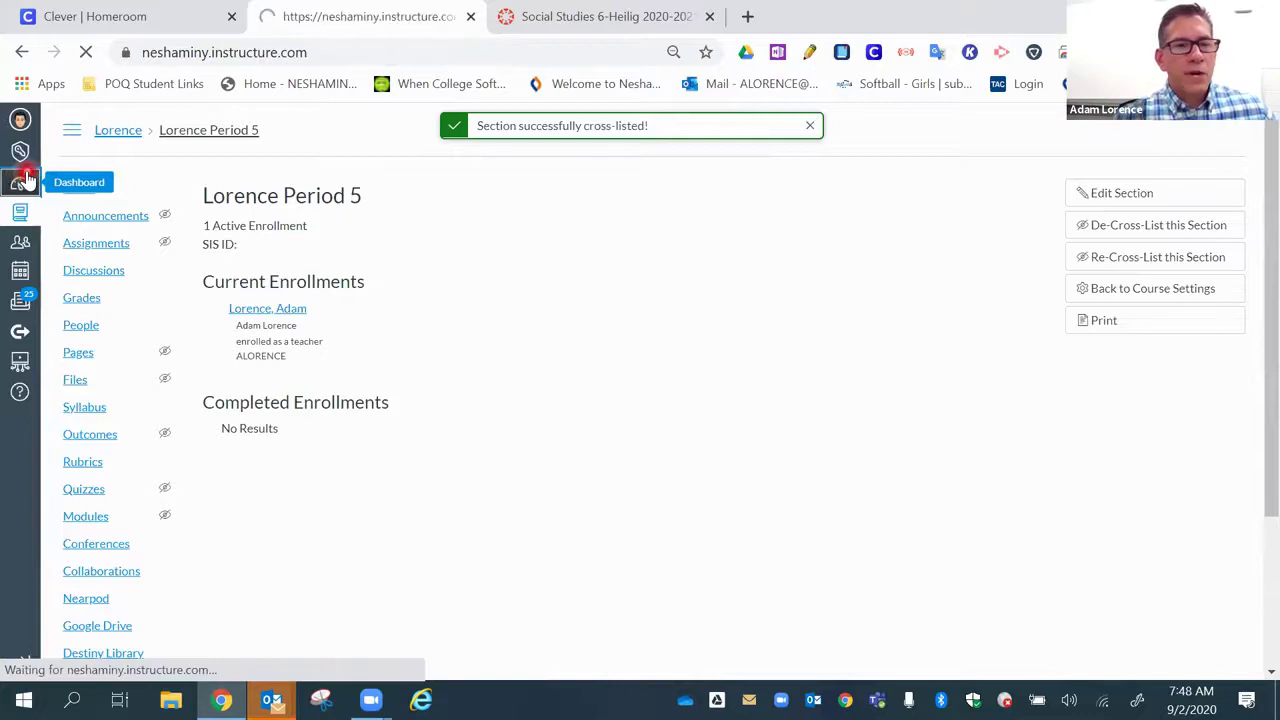
- Check Lorence Period 1 2021's Sections list, inspect the Period 2 section, then return to the Dashboard
click(160, 398)
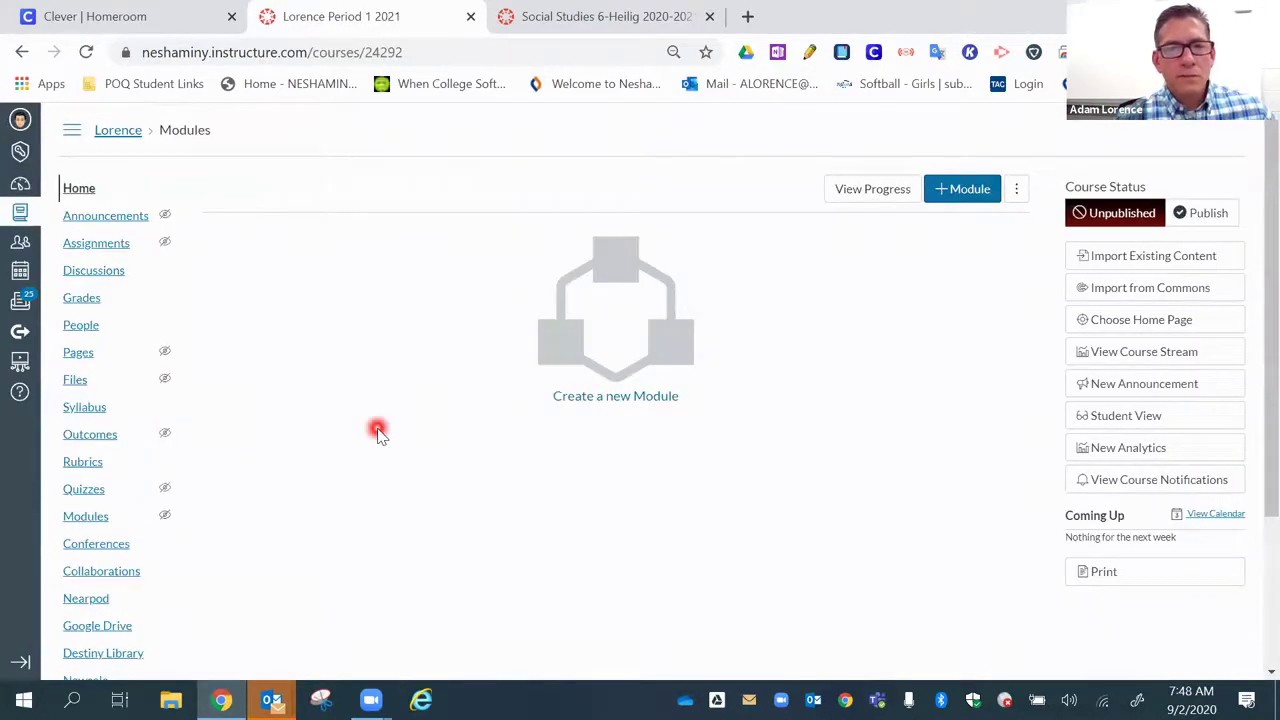
scroll(300, 440, down, 2)
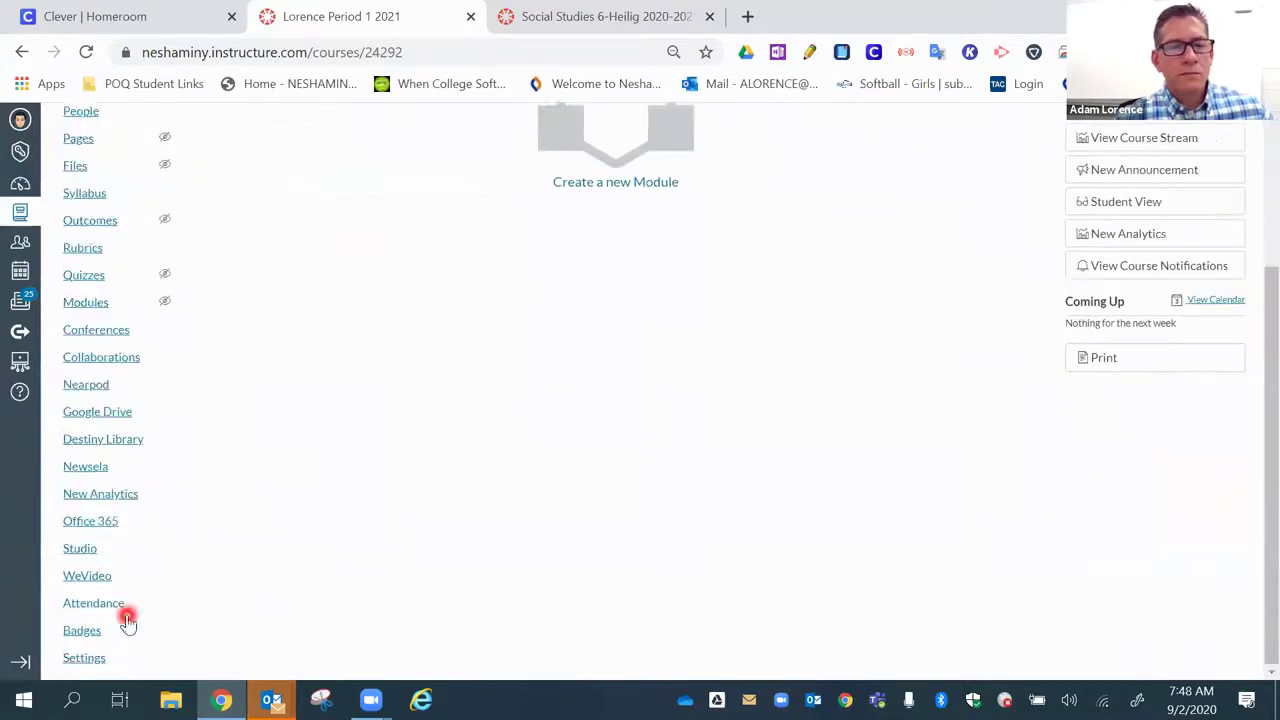
click(84, 657)
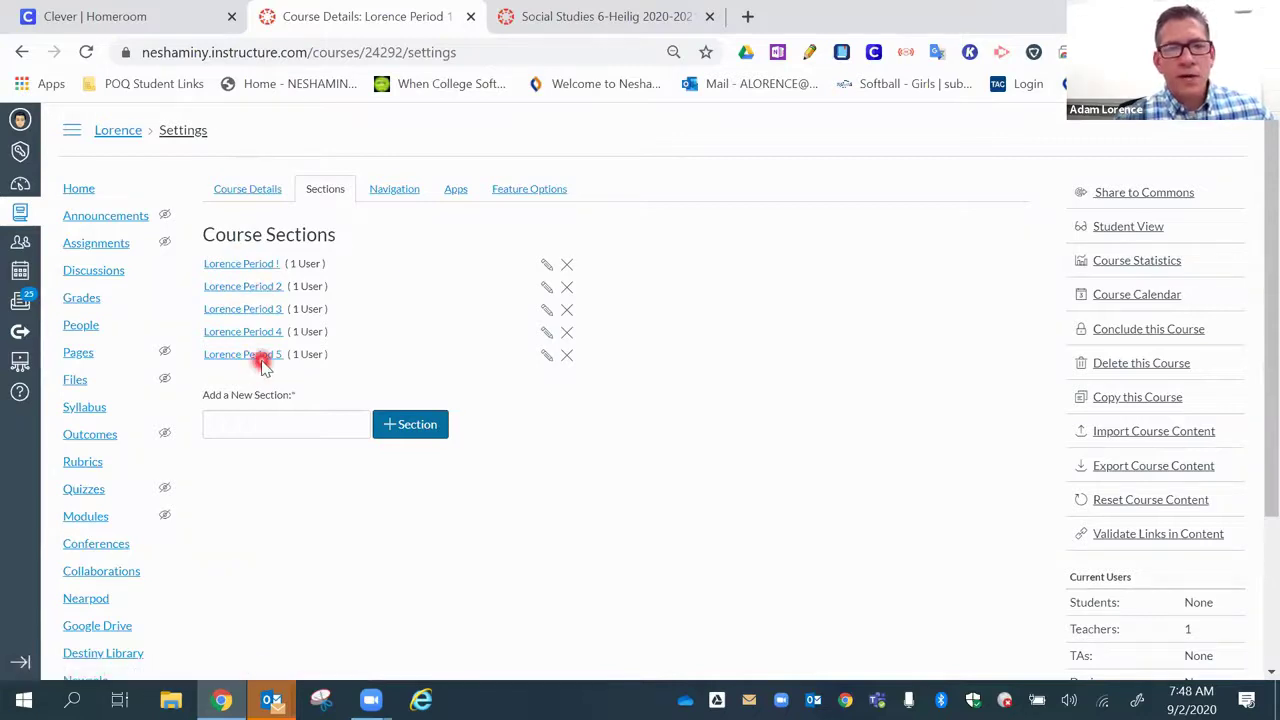
click(266, 287)
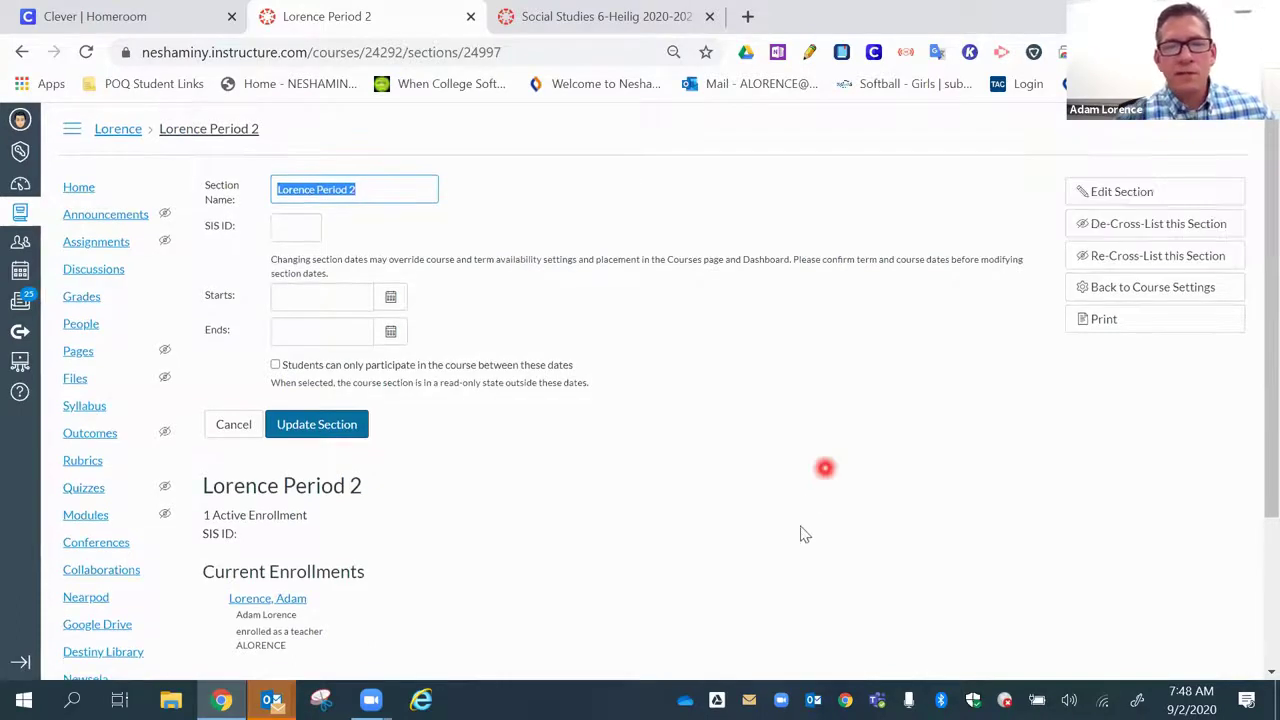
scroll(790, 500, down, 2)
scroll(790, 450, up, 2)
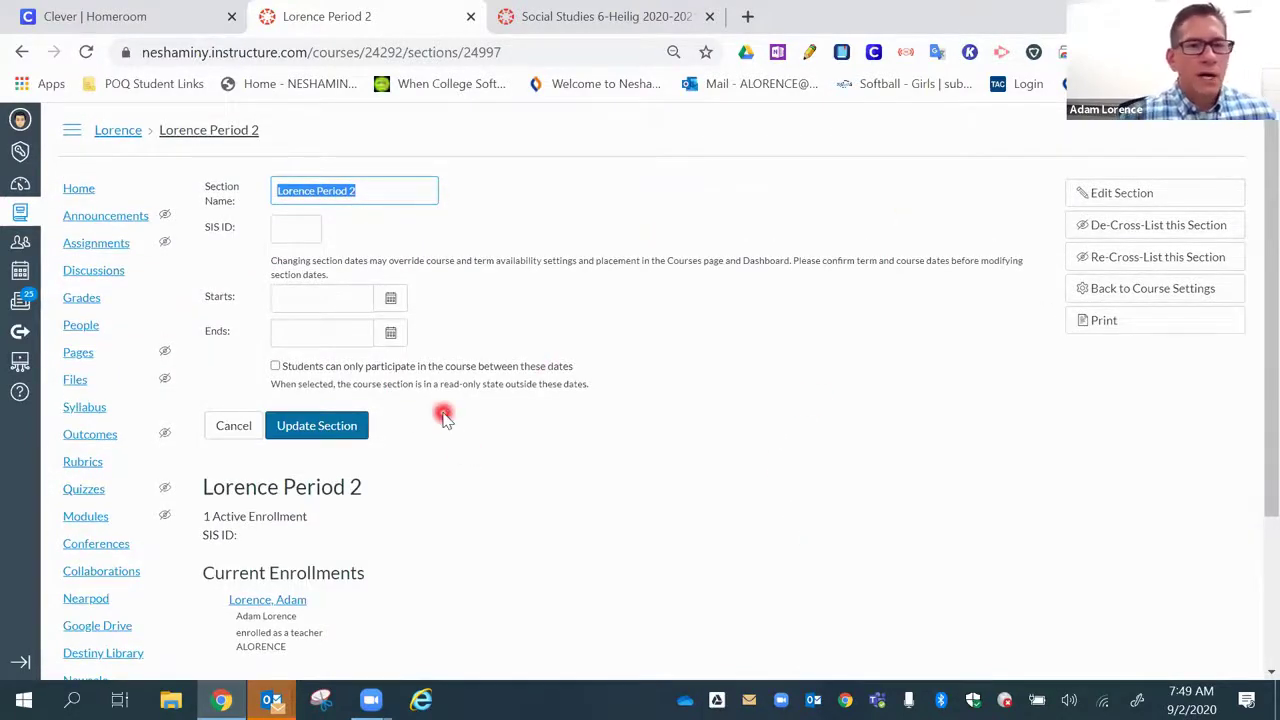
click(20, 186)
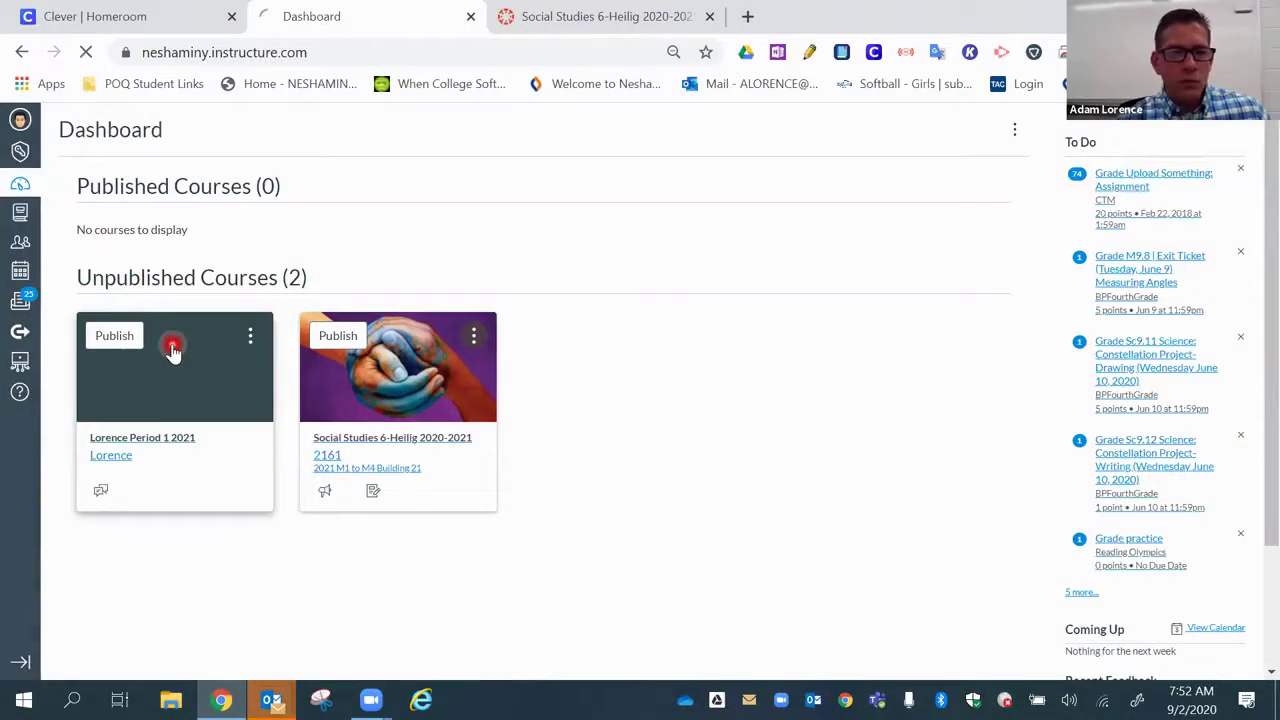
- Open the Lorence Period 1 2021 course card
click(172, 347)
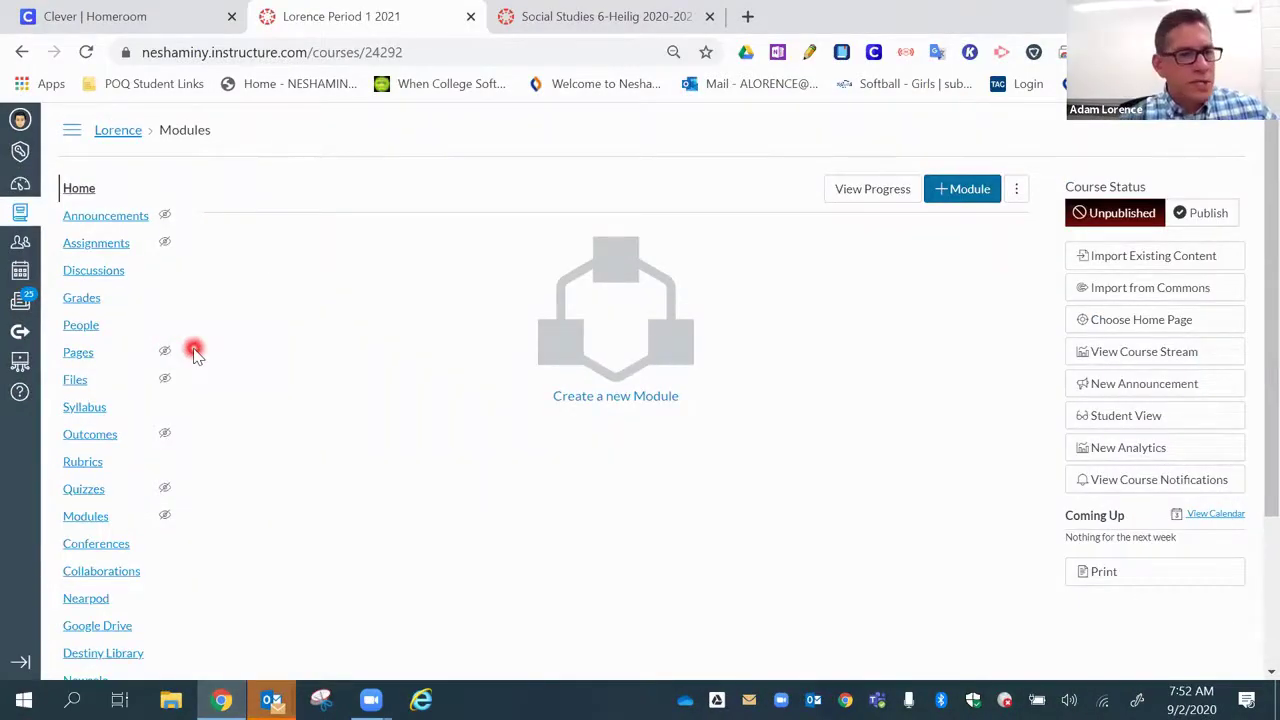
- Go to the People roster of Lorence Period 1 2021 and bring up the Add People form
click(88, 332)
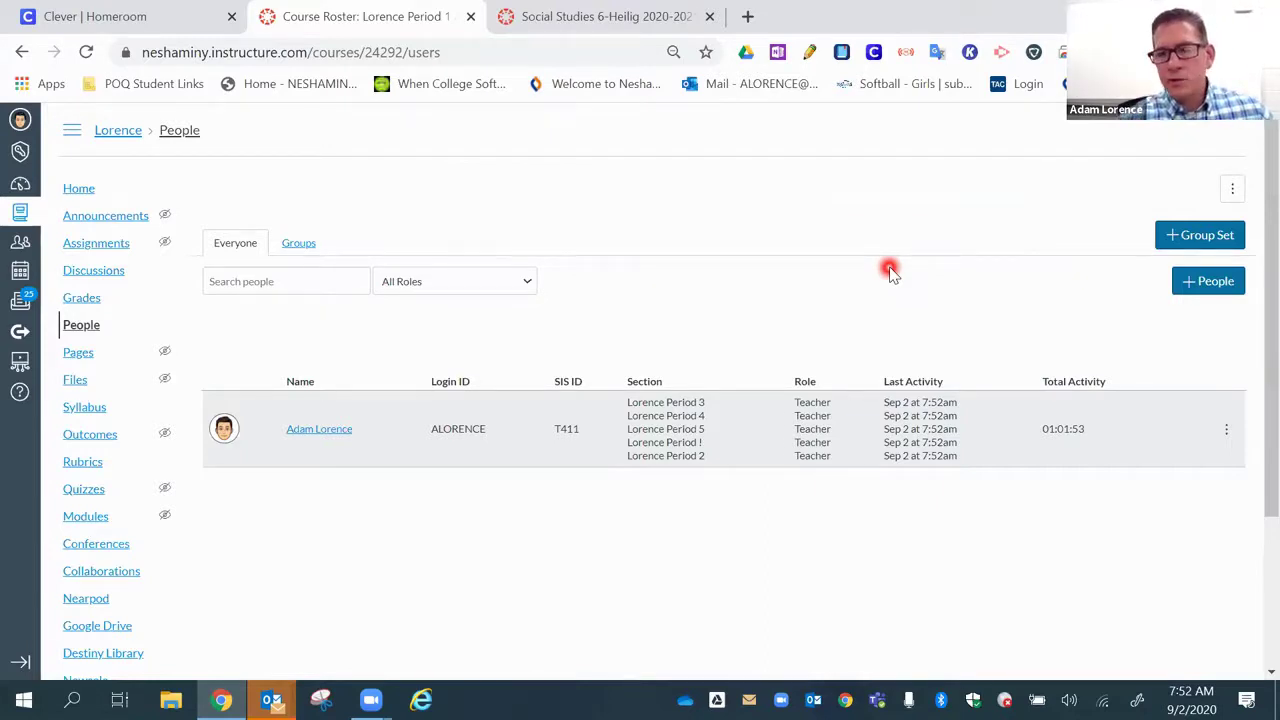
click(1213, 281)
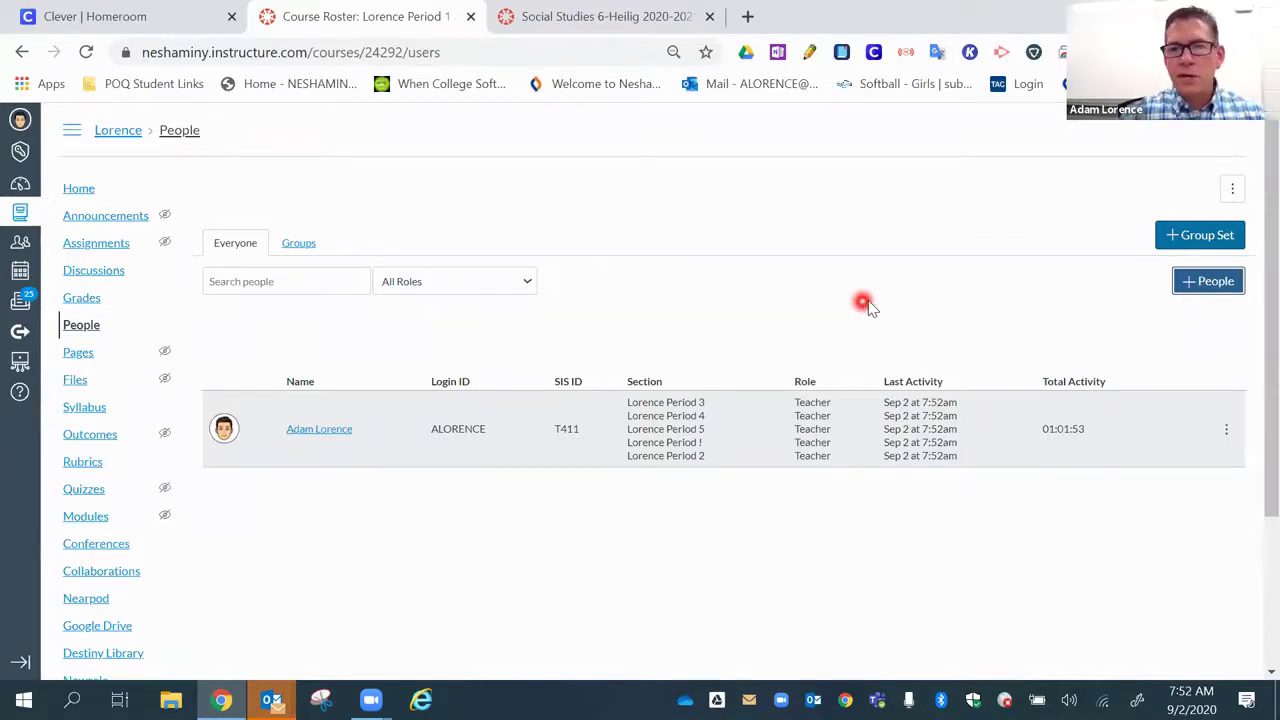
click(1190, 283)
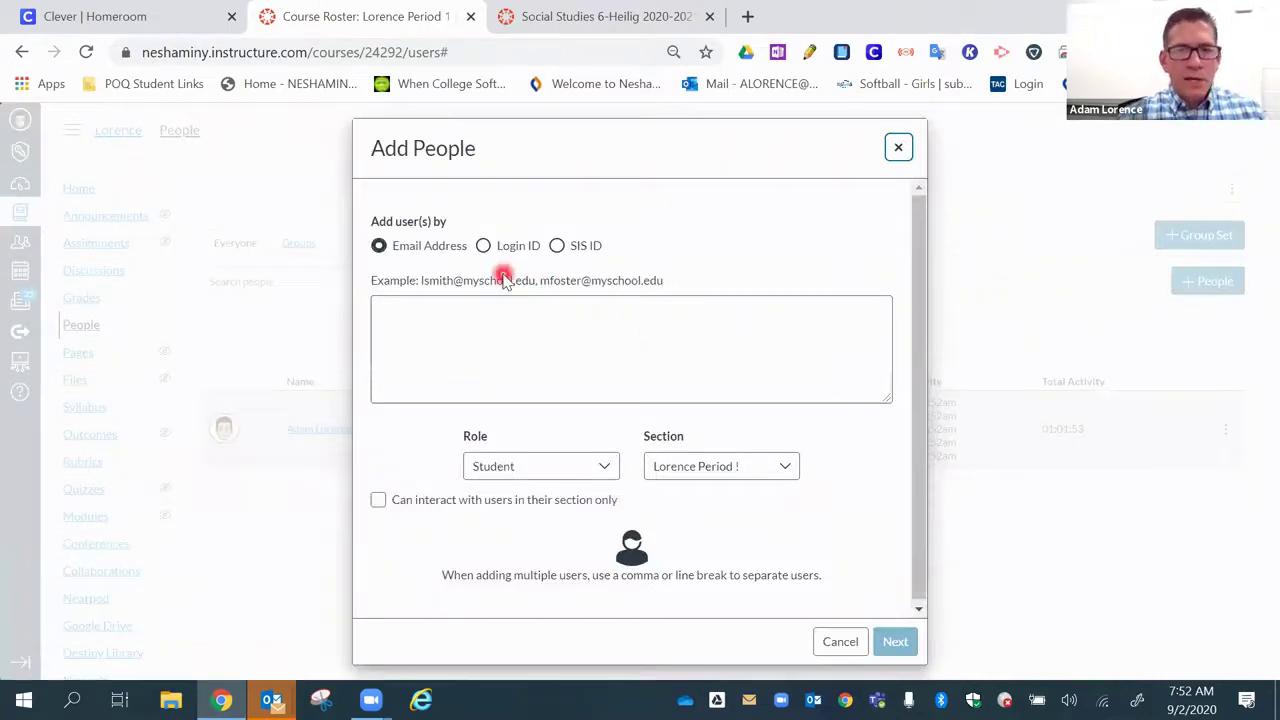
- Add the co-teacher by their login ID with the Teacher role, then look them up and add
click(483, 246)
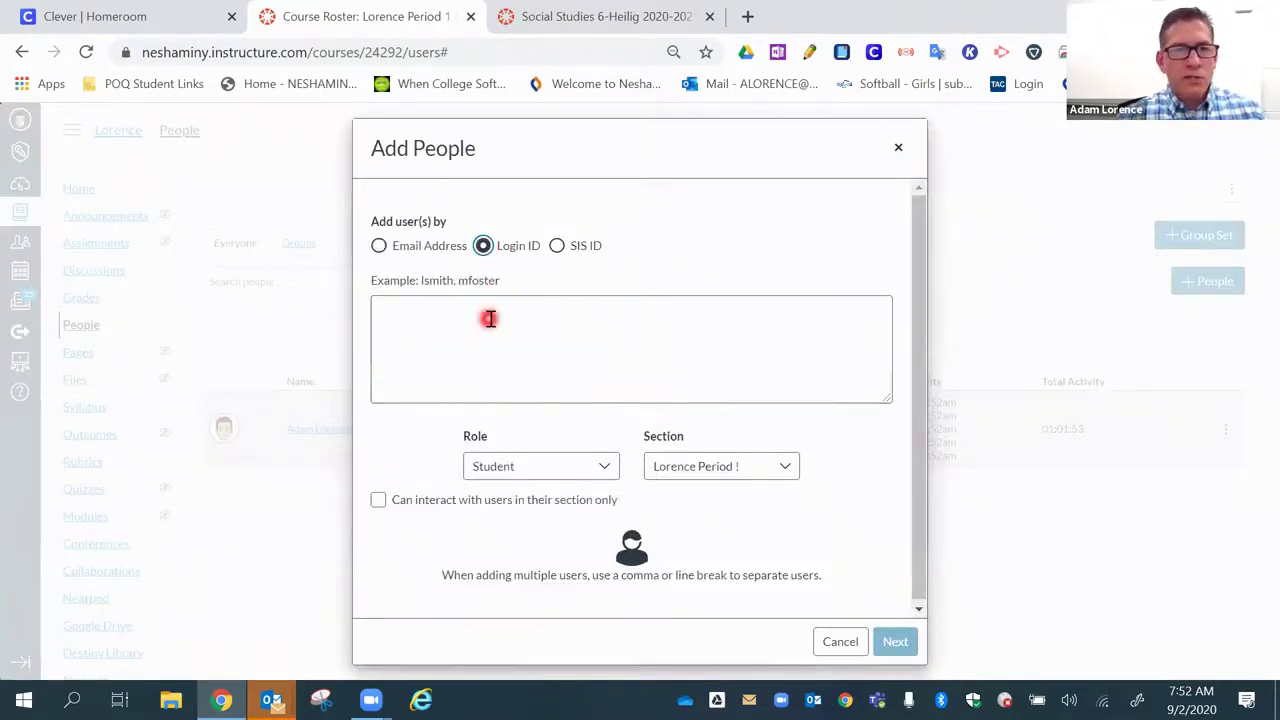
click(489, 304)
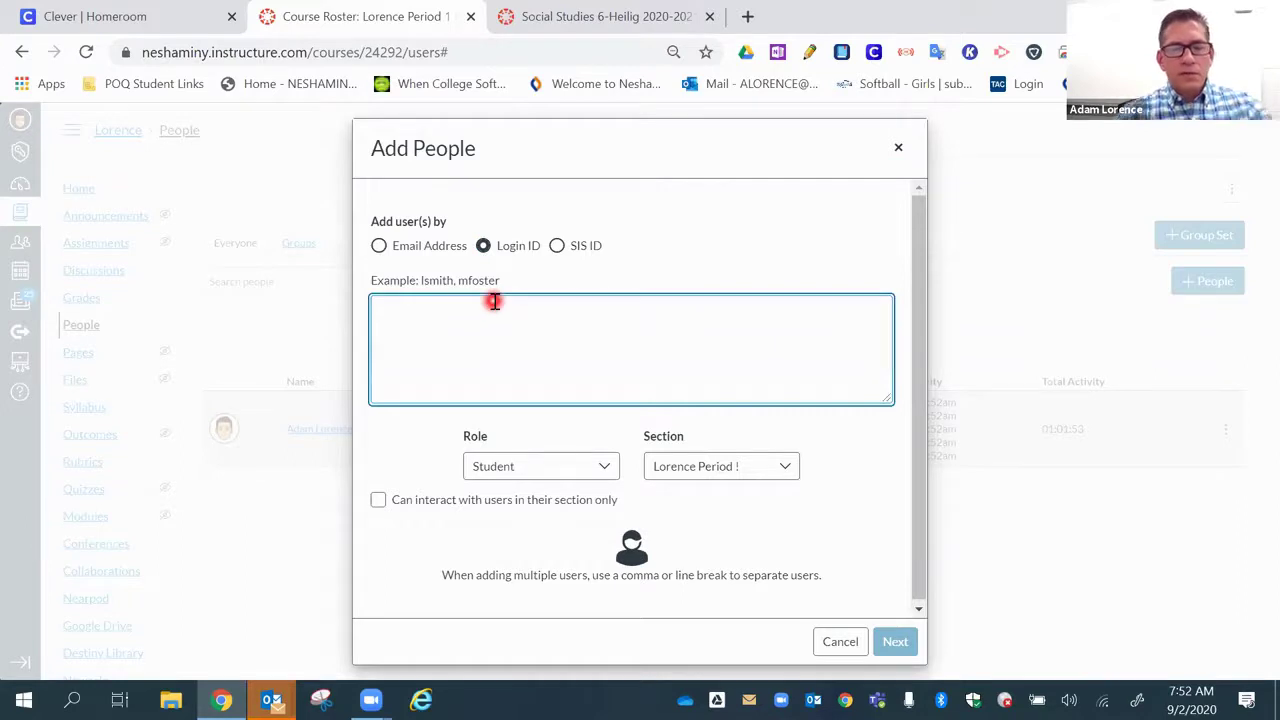
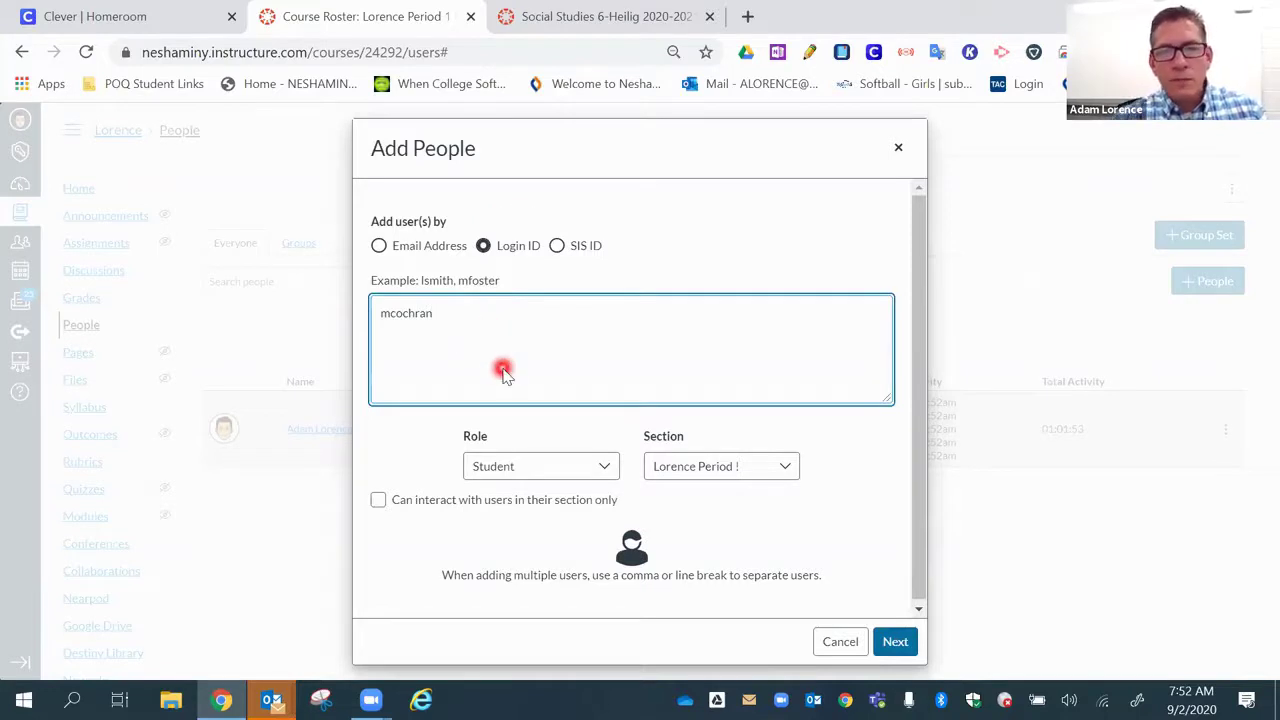
click(602, 467)
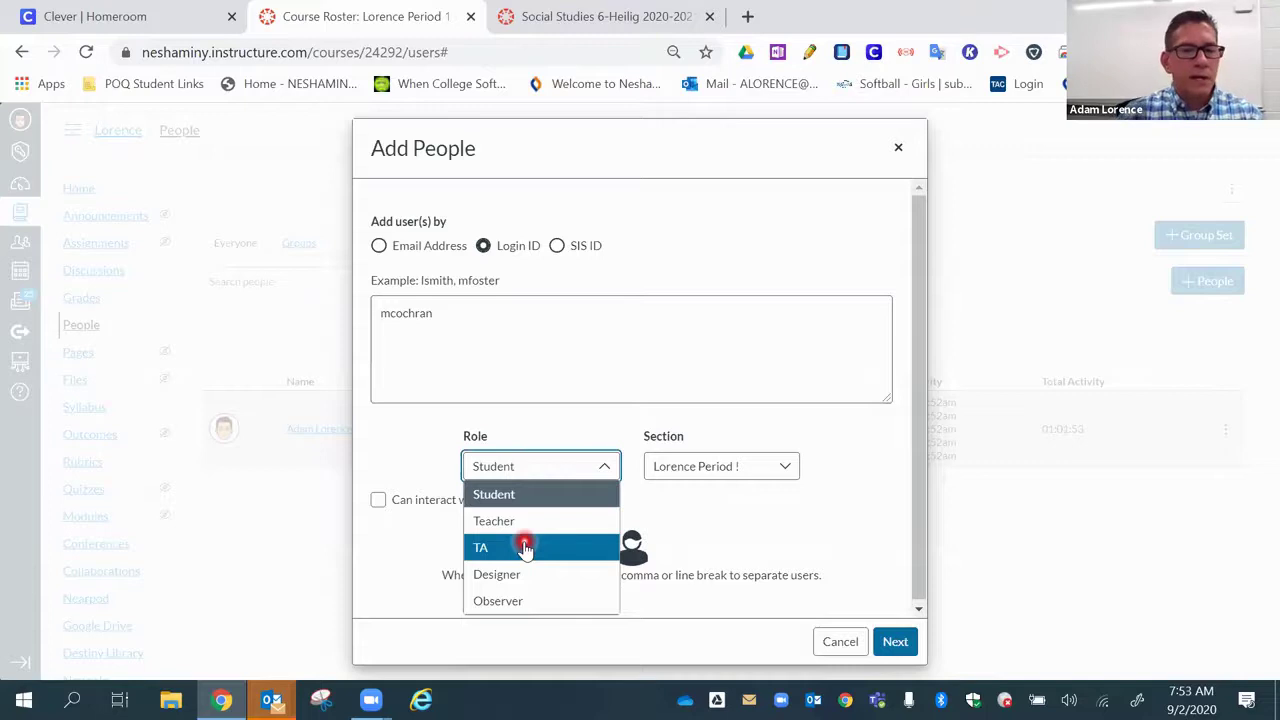
click(523, 521)
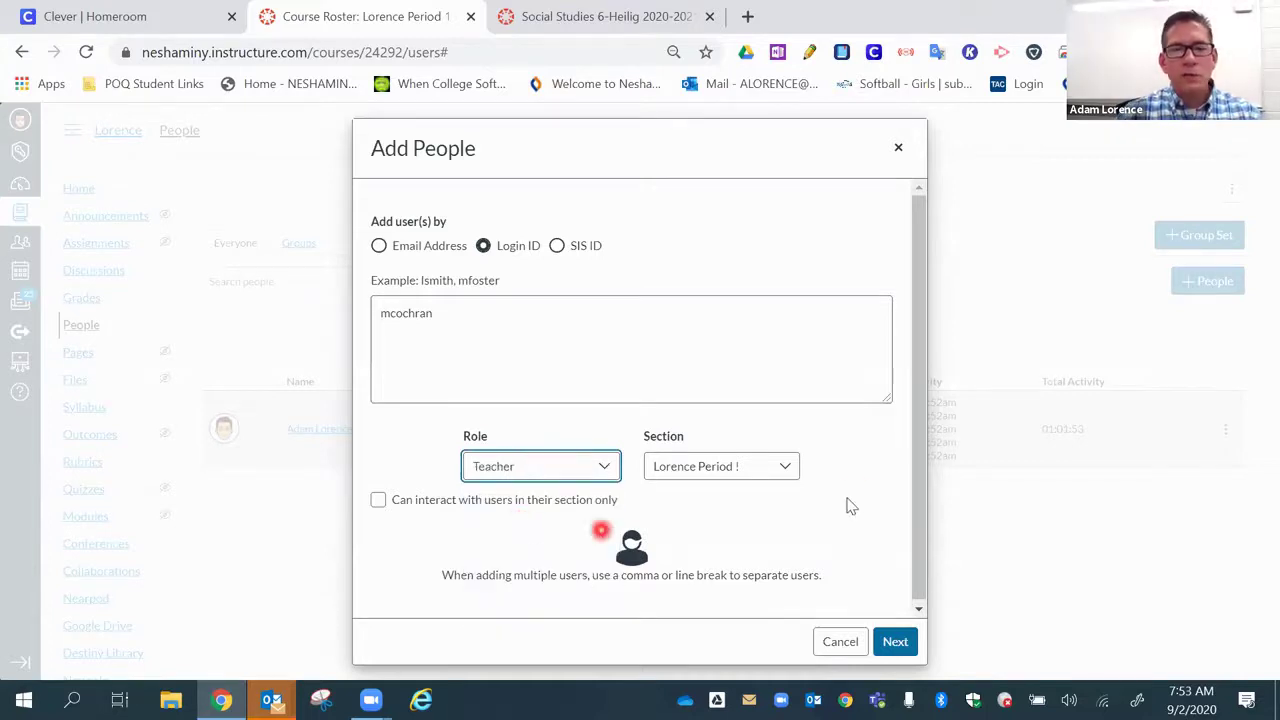
scroll(848, 499, down, 1)
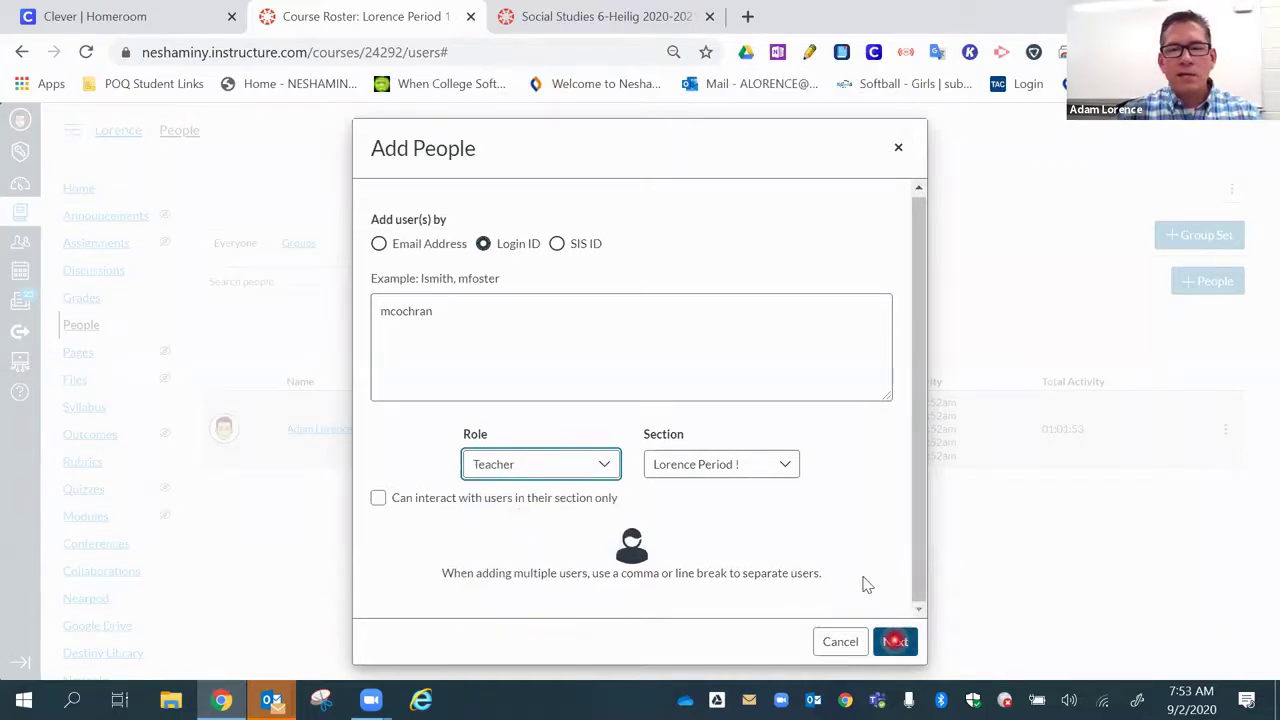
click(895, 641)
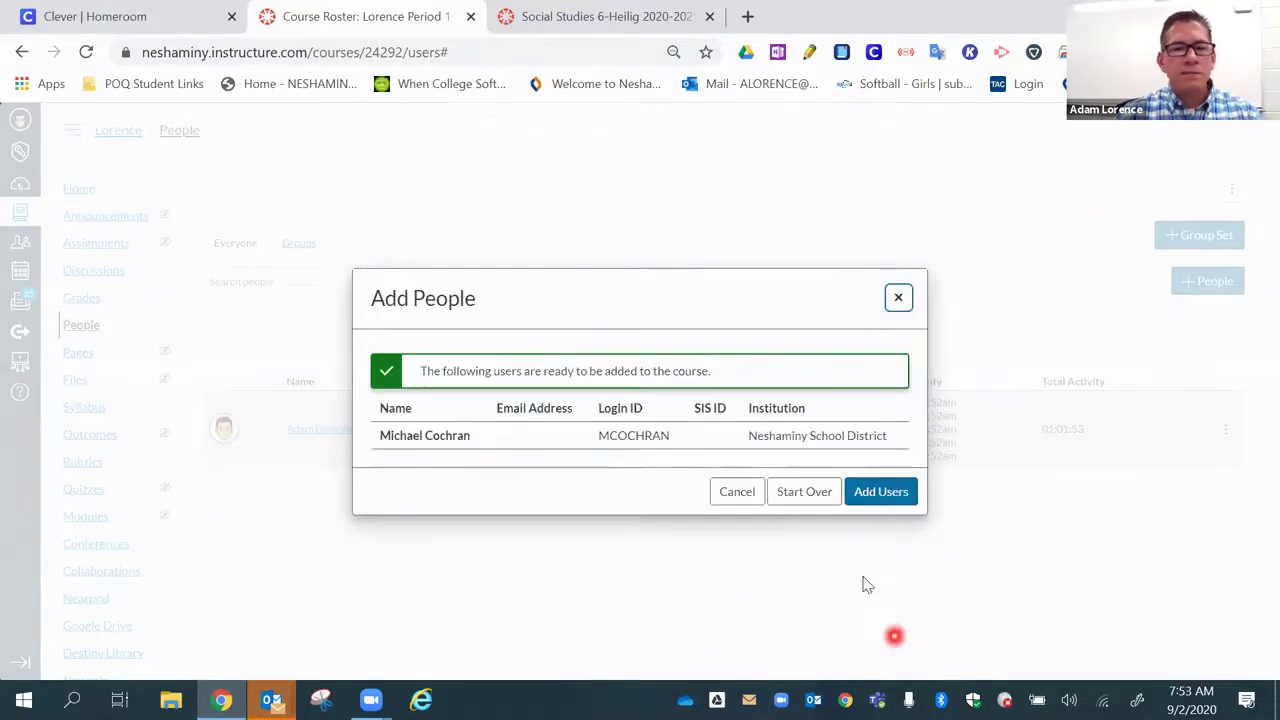
click(876, 503)
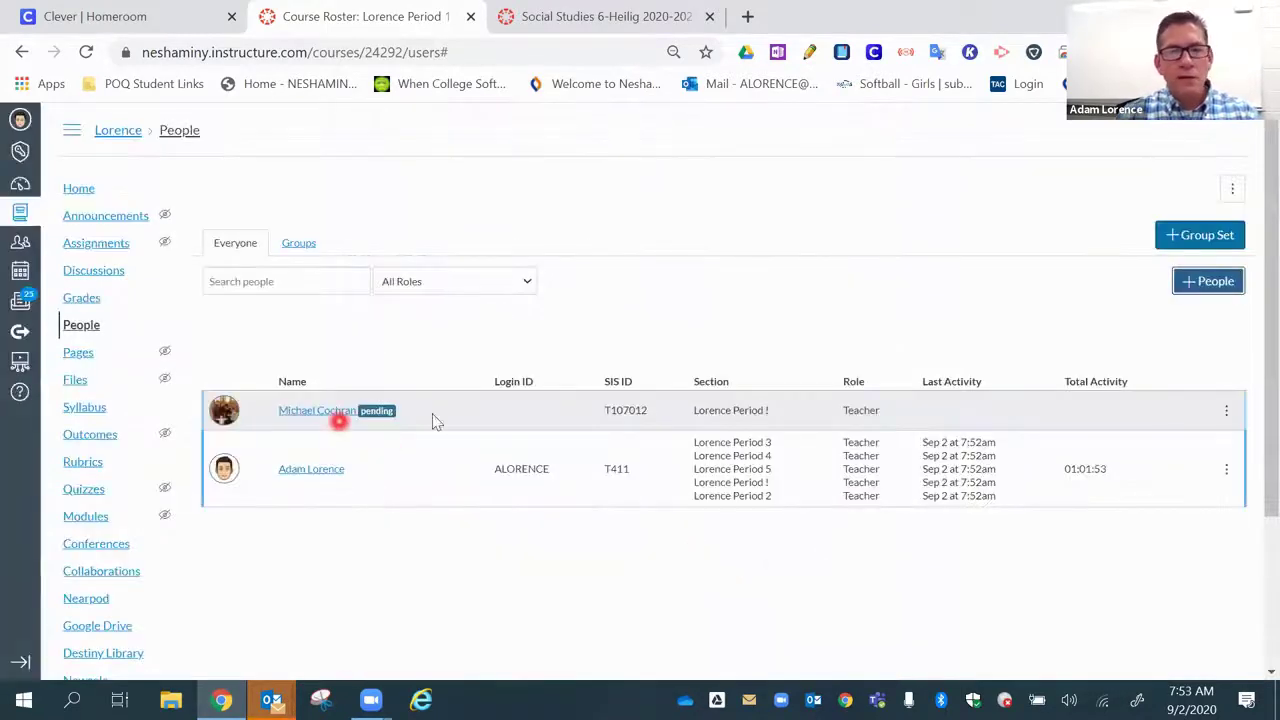